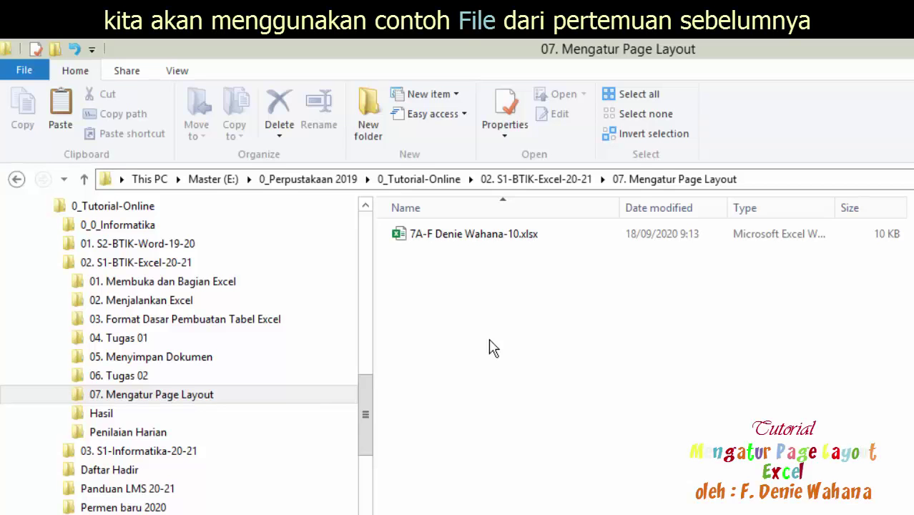
# - Open the practice .xlsx workbook from the 07. Mengatur Page Layout folder in Excel
pyautogui.click(505, 241)
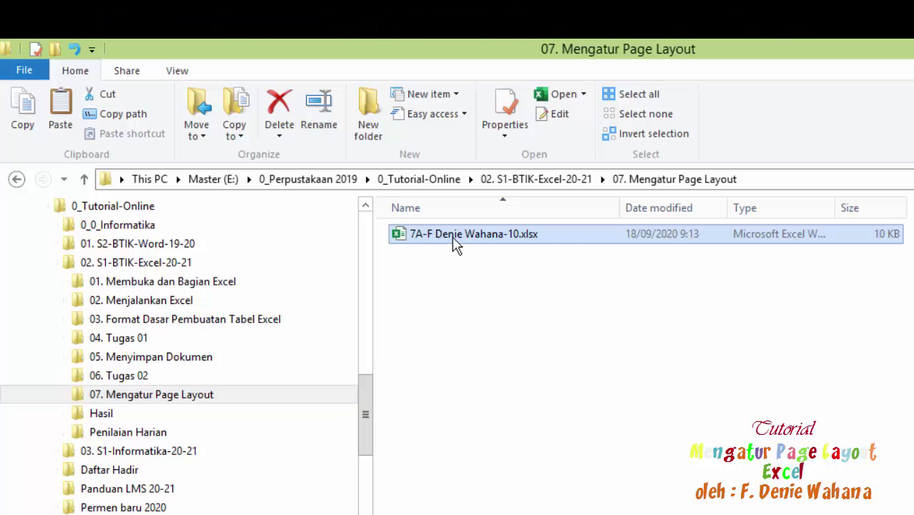
pyautogui.rightClick(547, 239)
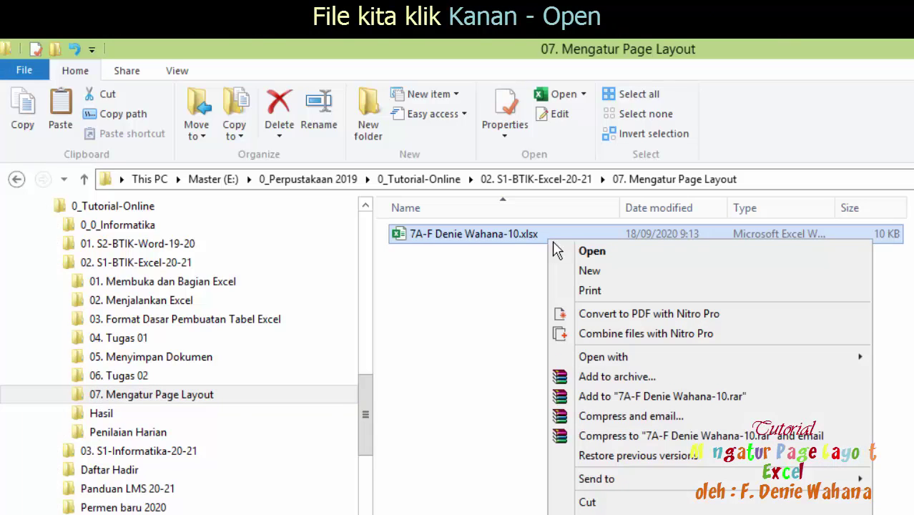
pyautogui.click(623, 252)
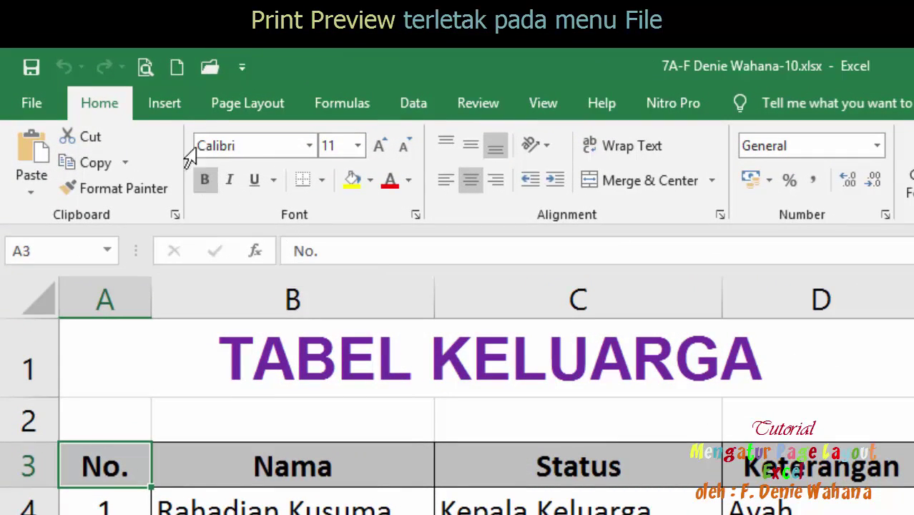
# - Preview the TABEL KELUARGA sheet on A4 in Print view, toggling Zoom to Page
pyautogui.click(25, 102)
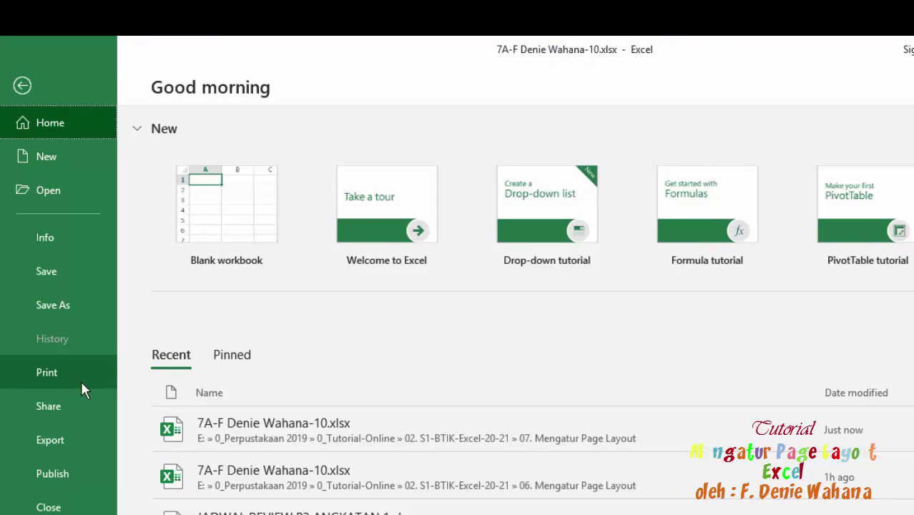
pyautogui.click(81, 384)
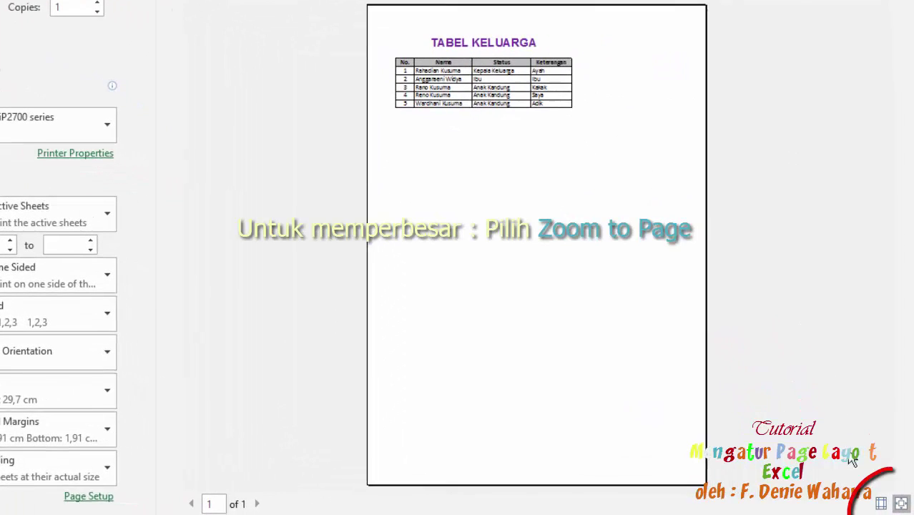
pyautogui.click(903, 505)
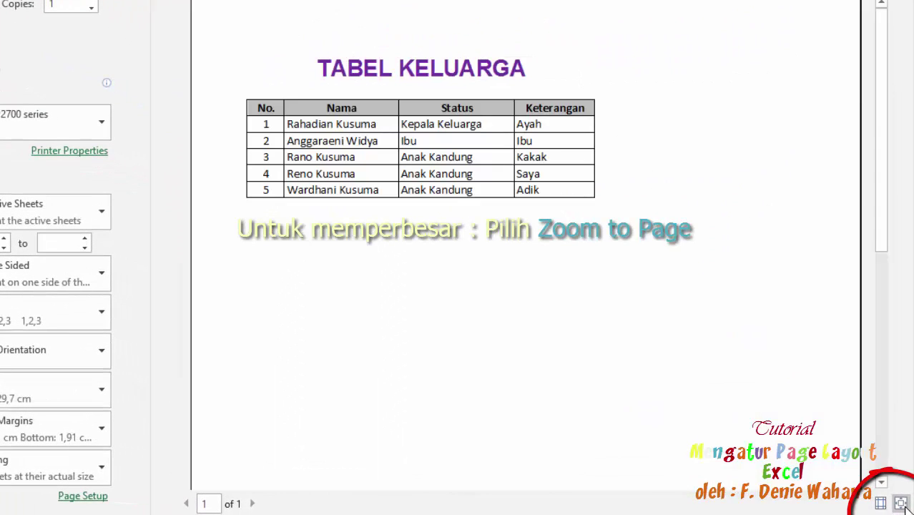
pyautogui.click(903, 505)
pyautogui.click(902, 504)
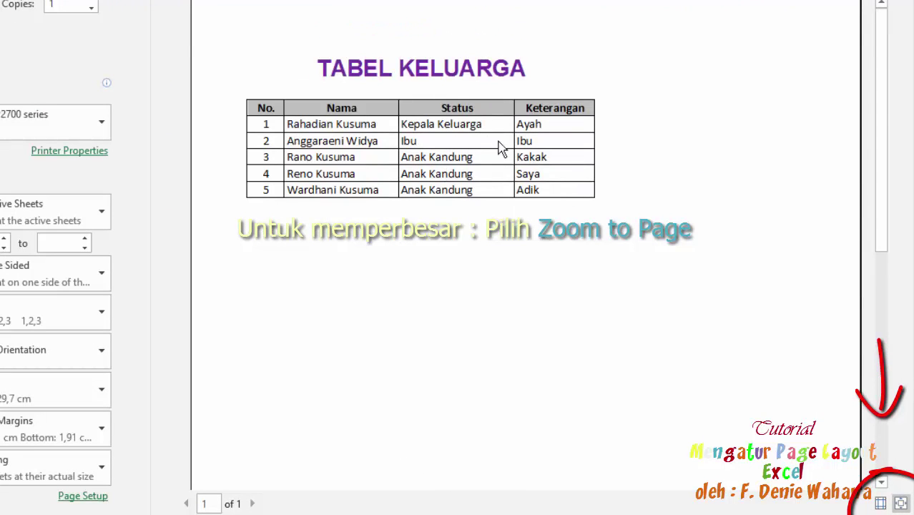
pyautogui.click(900, 504)
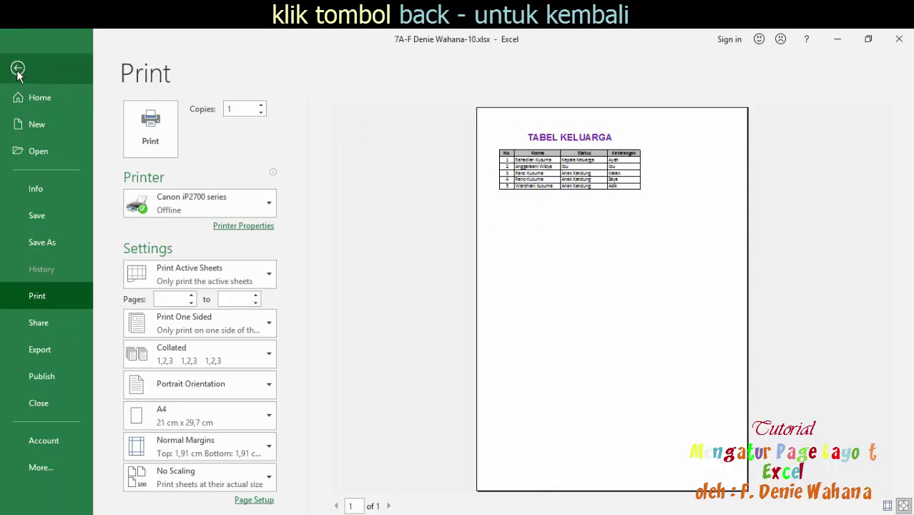
# - Back on the worksheet, select the merged TABEL KELUARGA title cell and show Page Layout
pyautogui.click(18, 69)
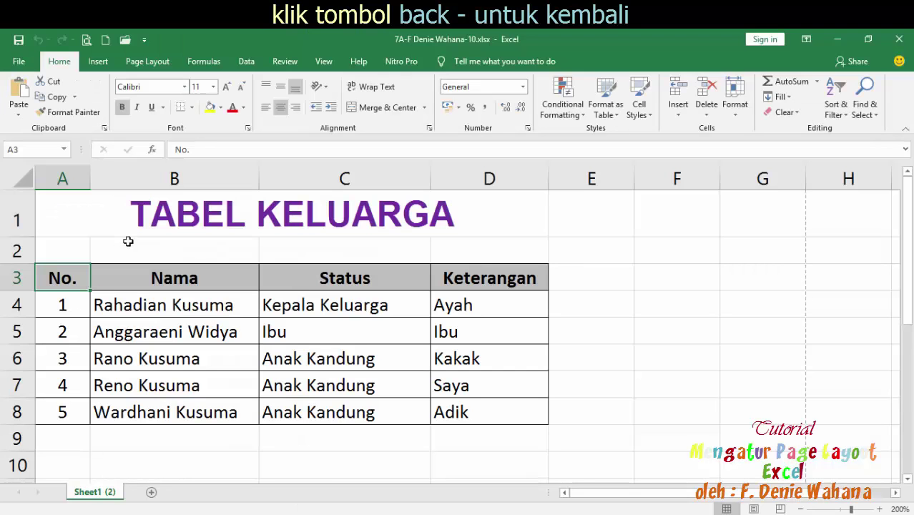
pyautogui.click(114, 220)
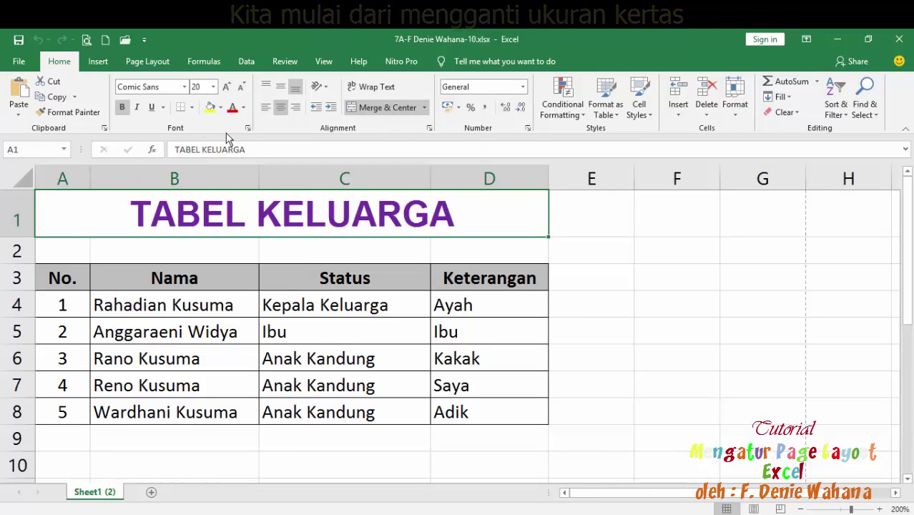
pyautogui.click(166, 67)
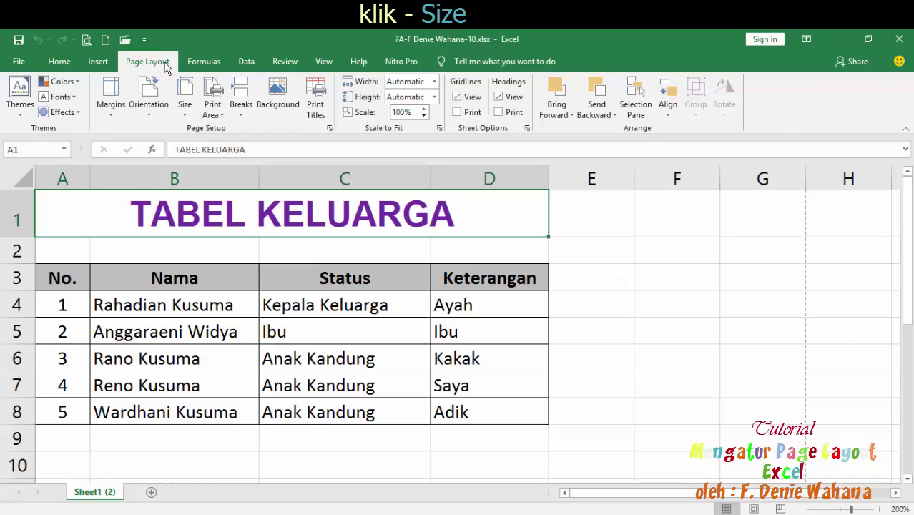
# - Scroll past the standard paper sizes and open More Paper Sizes in Page Setup
pyautogui.click(184, 103)
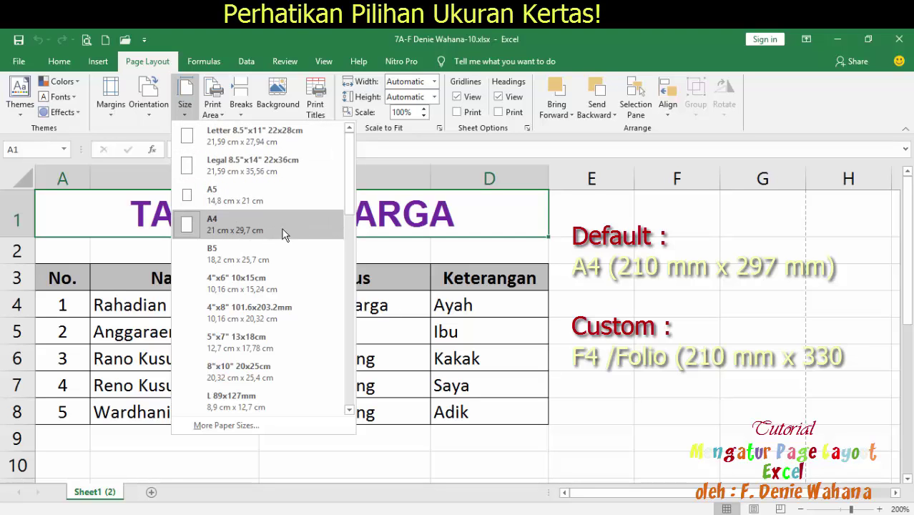
pyautogui.click(282, 230)
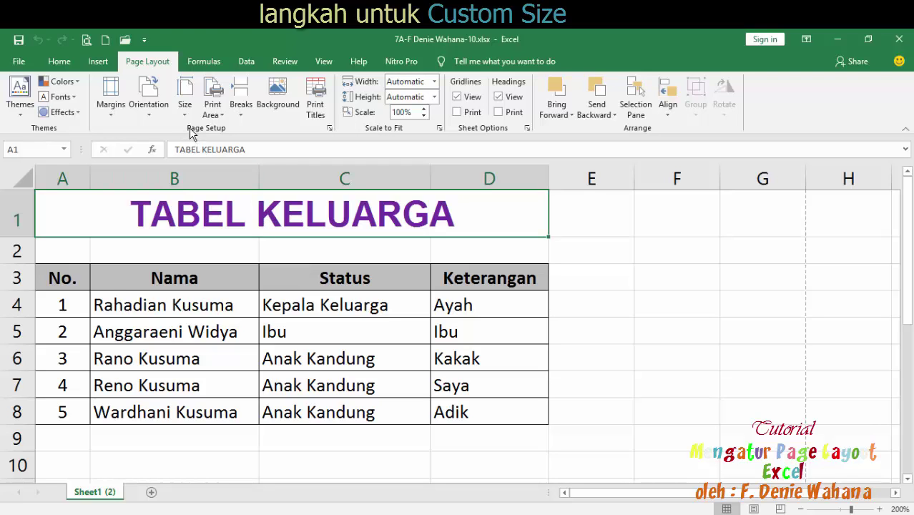
pyautogui.click(185, 104)
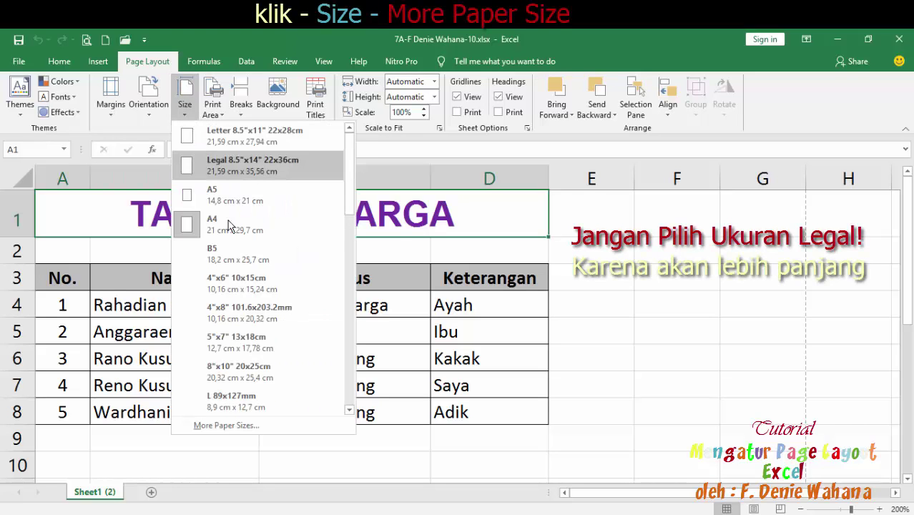
pyautogui.scroll(-1, 282, 218)
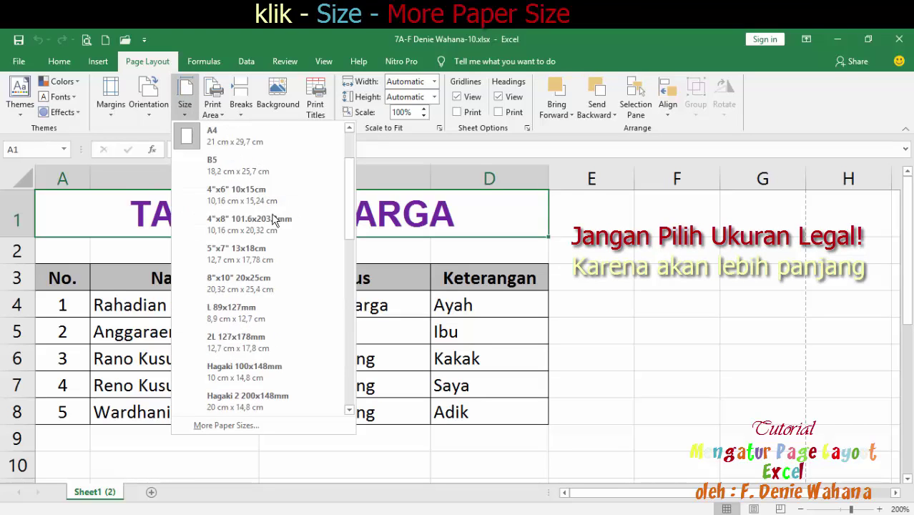
pyautogui.scroll(-1, 279, 287)
pyautogui.scroll(-3, 275, 329)
pyautogui.scroll(-4, 274, 356)
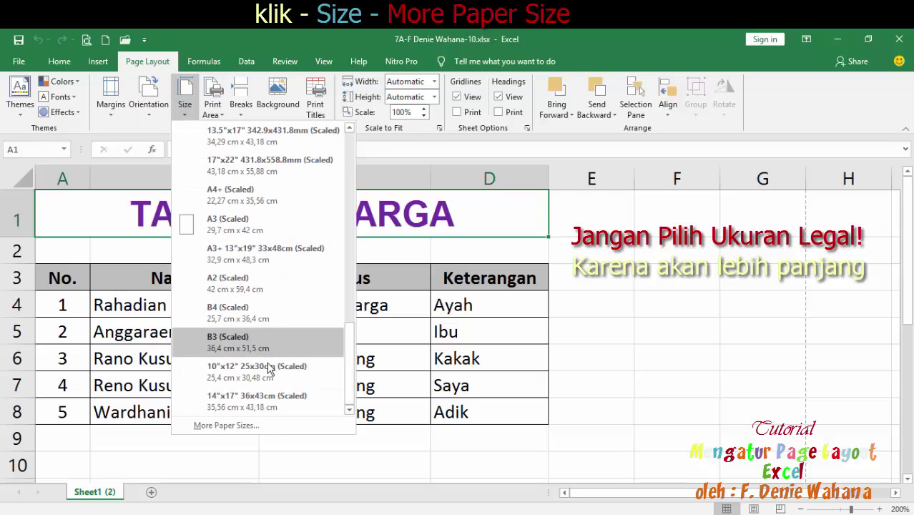
pyautogui.moveTo(349, 347); pyautogui.dragTo(348, 146)
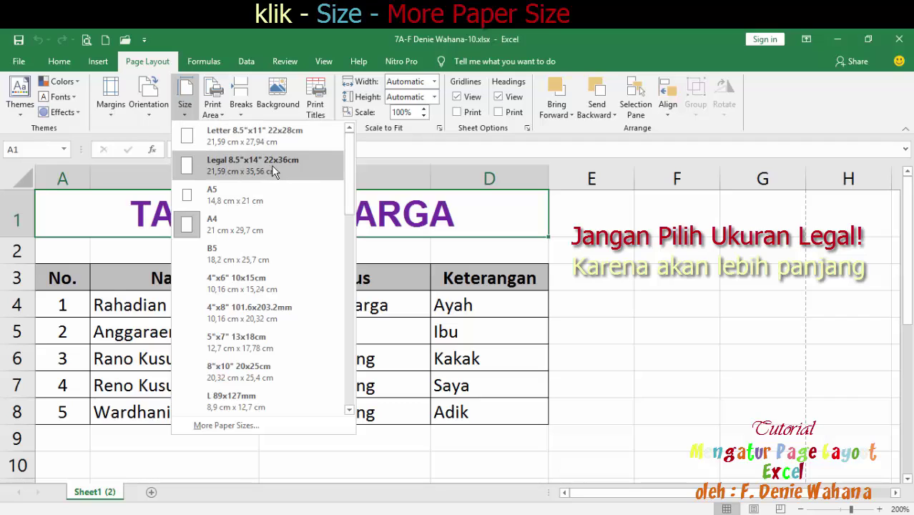
pyautogui.click(254, 426)
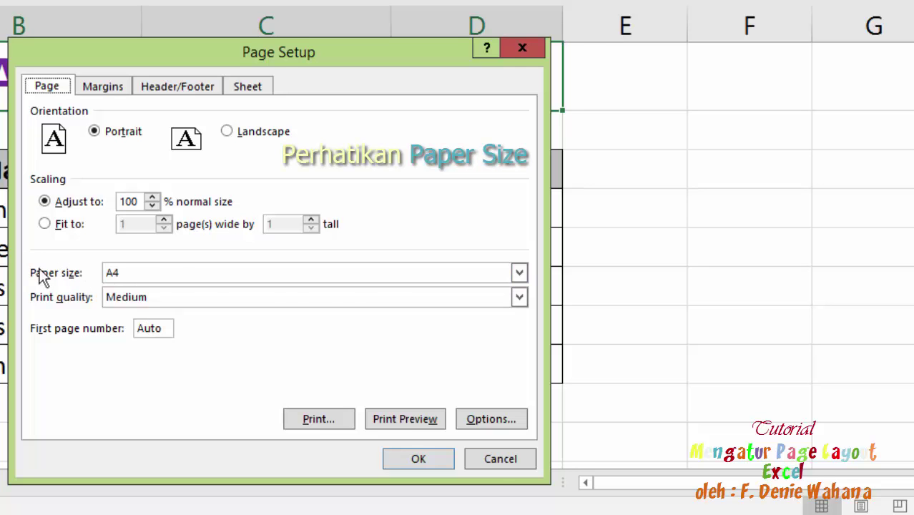
# - Check the A4 paper size and open the Canon iP2700 printer's Options
pyautogui.click(367, 273)
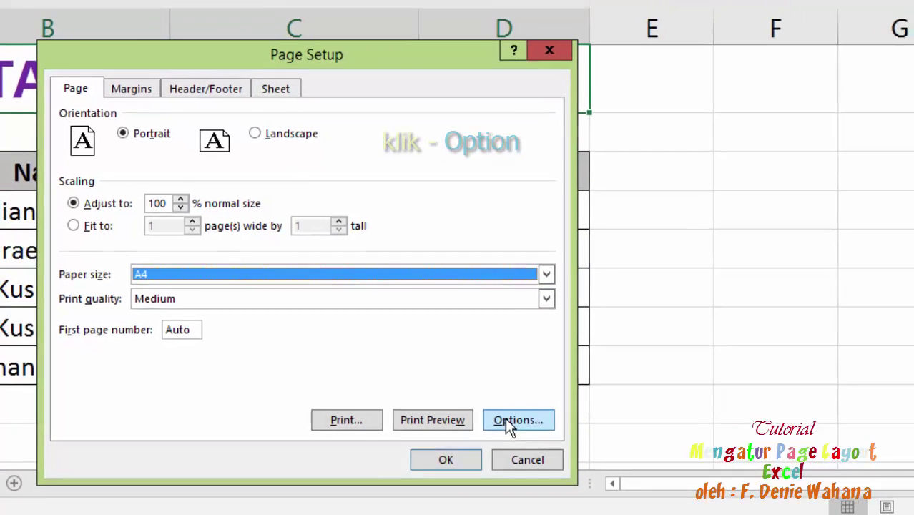
pyautogui.click(512, 417)
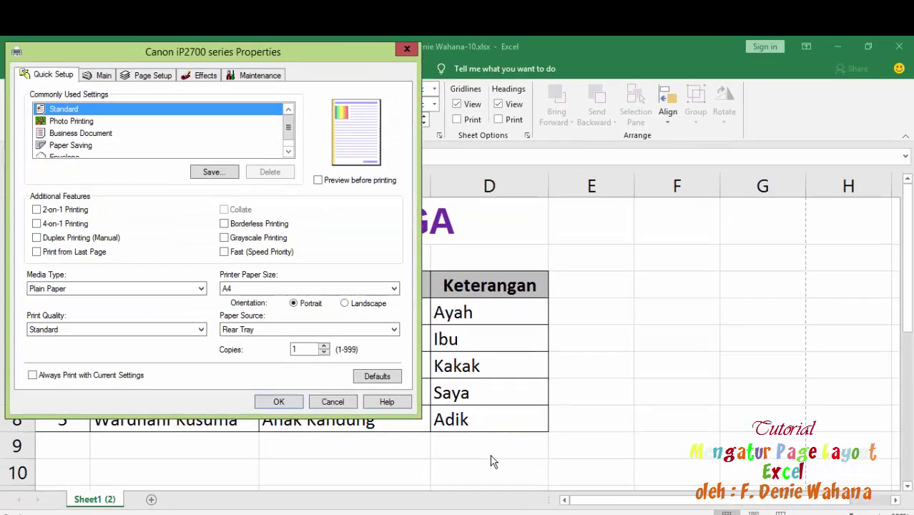
# - Set the printer paper to a Custom 210 × 330 mm size and confirm the properties
pyautogui.click(271, 290)
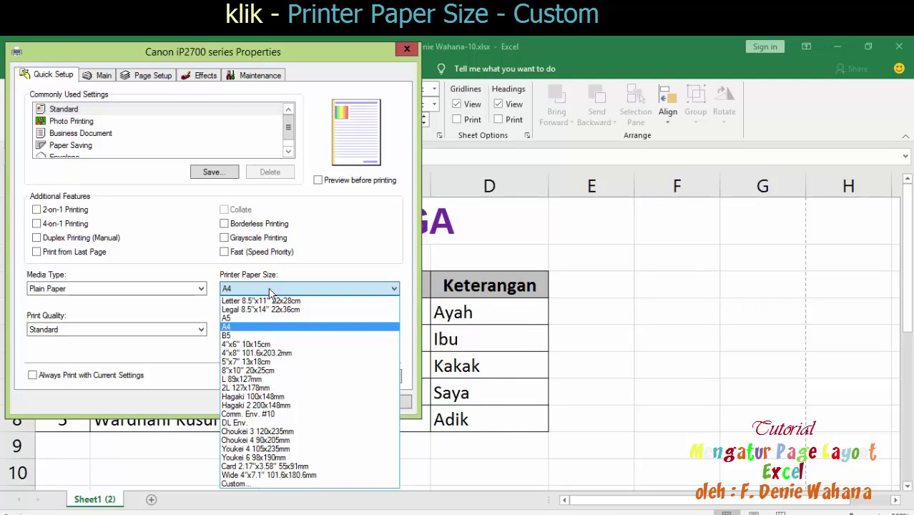
pyautogui.click(254, 484)
pyautogui.write('330')
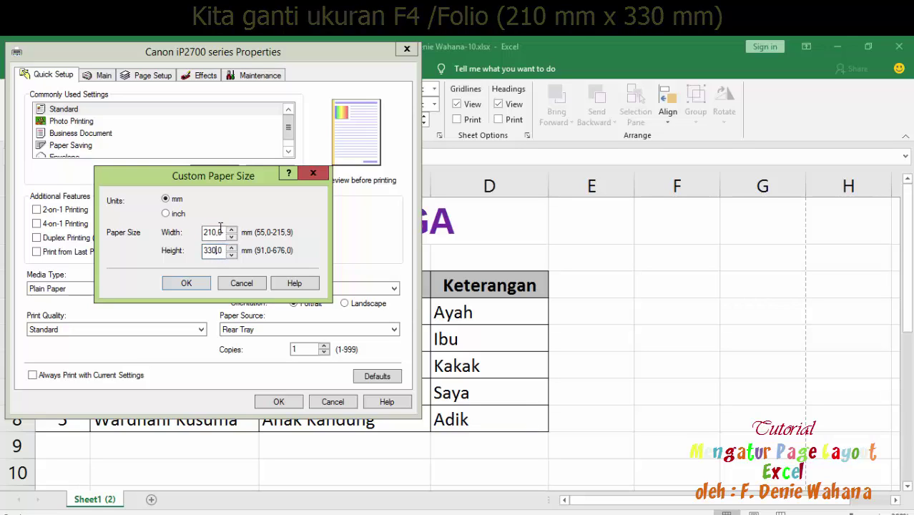
pyautogui.click(206, 286)
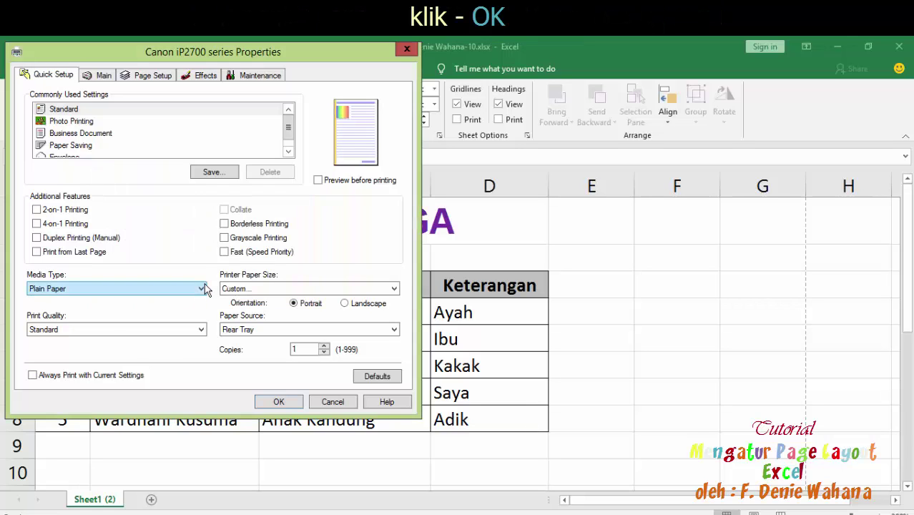
pyautogui.click(278, 402)
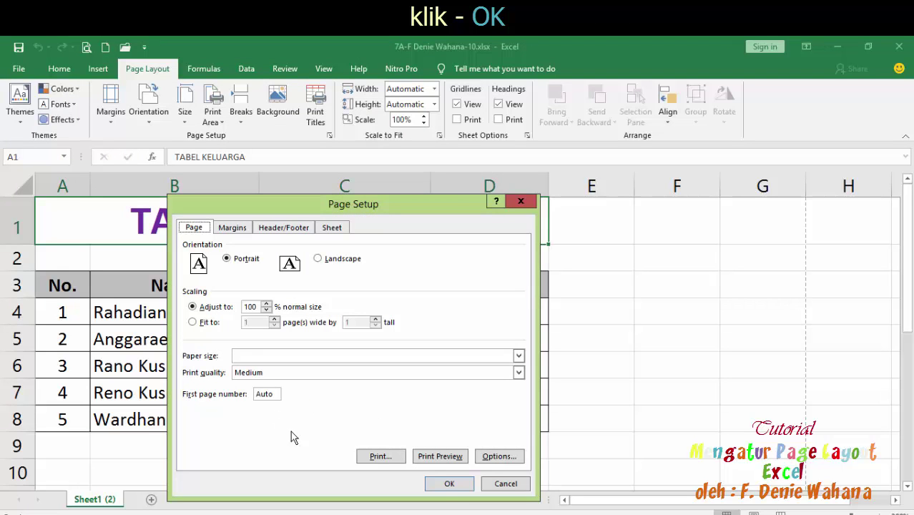
pyautogui.click(444, 490)
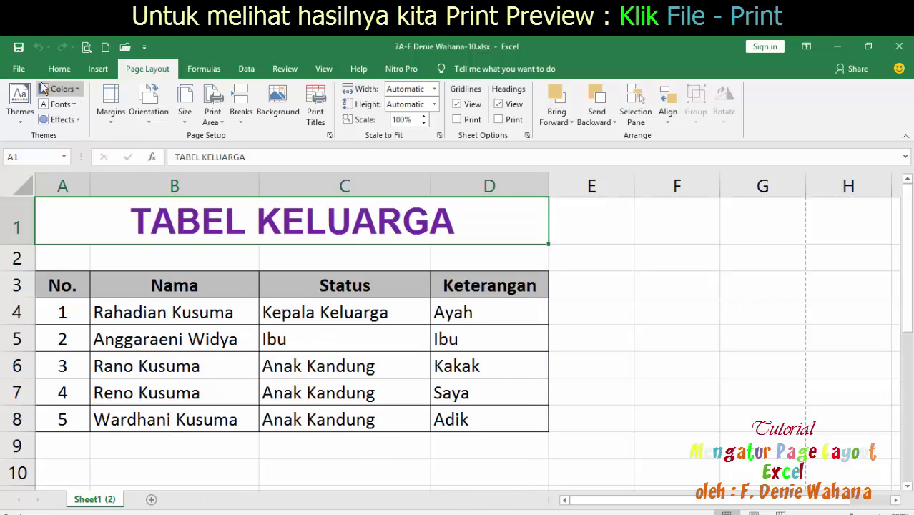
pyautogui.click(20, 69)
pyautogui.click(53, 305)
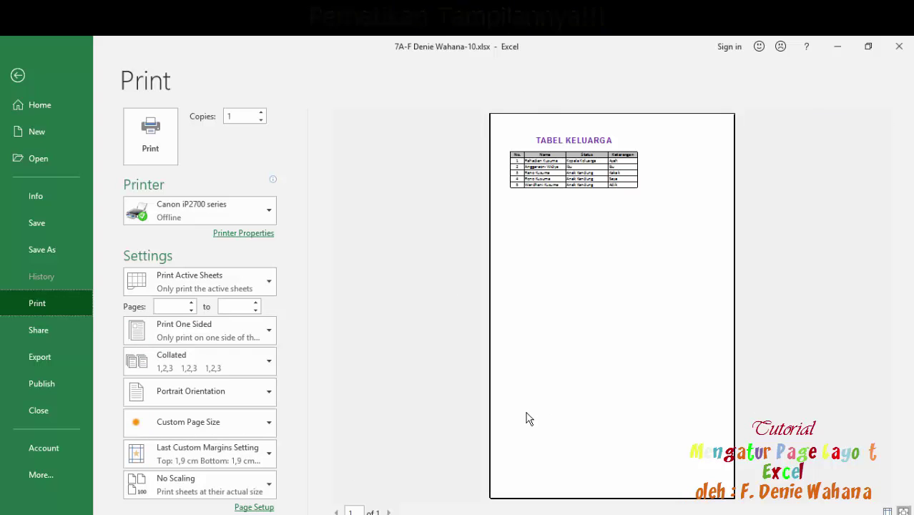
# - Switch the paper size back to A4 and verify it in the print preview
pyautogui.click(18, 76)
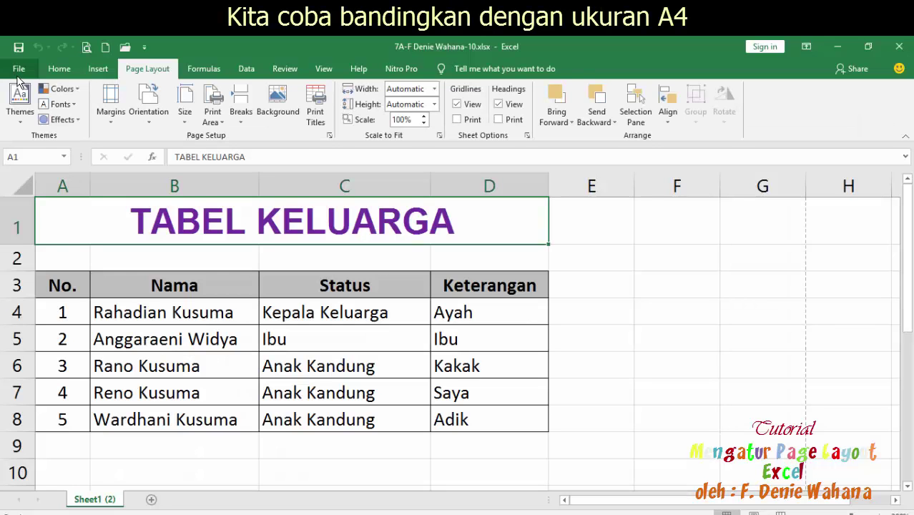
pyautogui.click(184, 123)
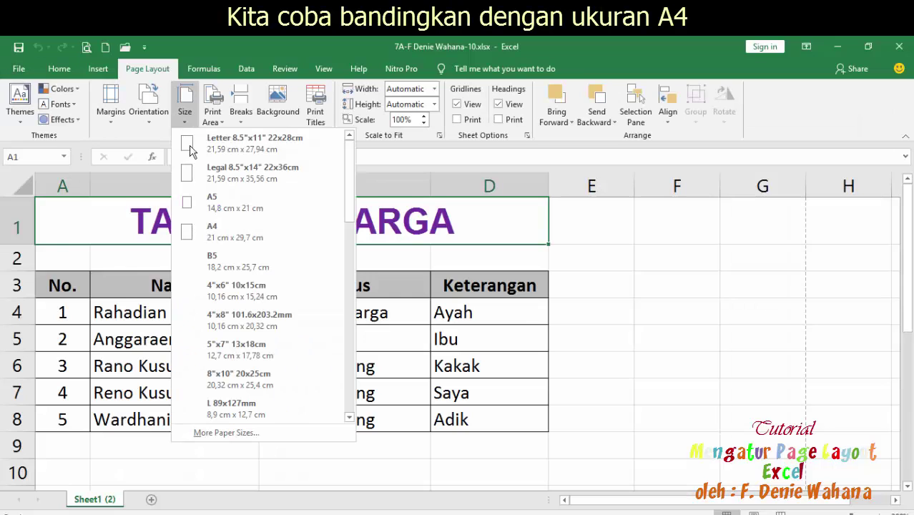
pyautogui.click(220, 233)
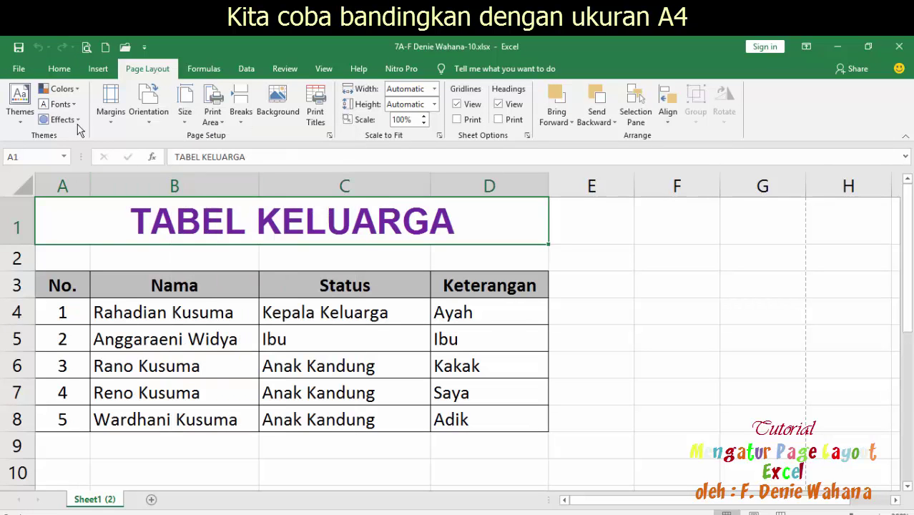
pyautogui.click(19, 68)
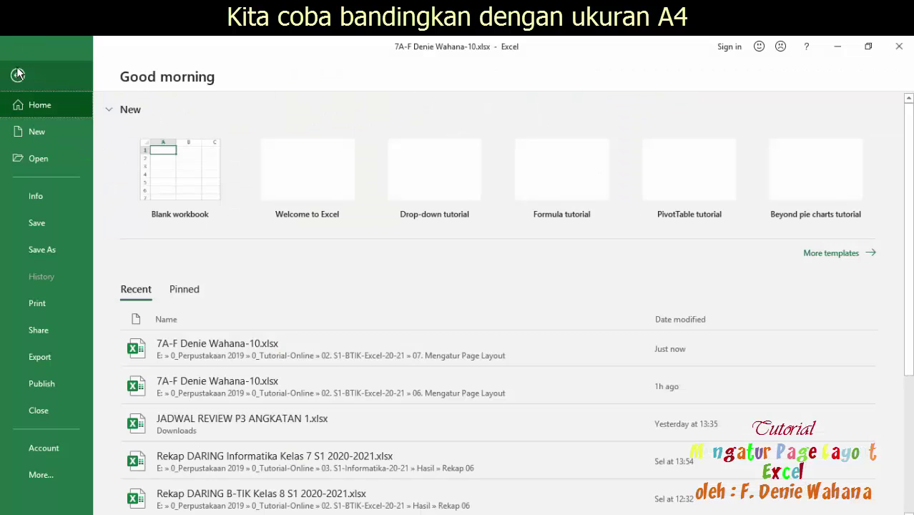
pyautogui.click(49, 310)
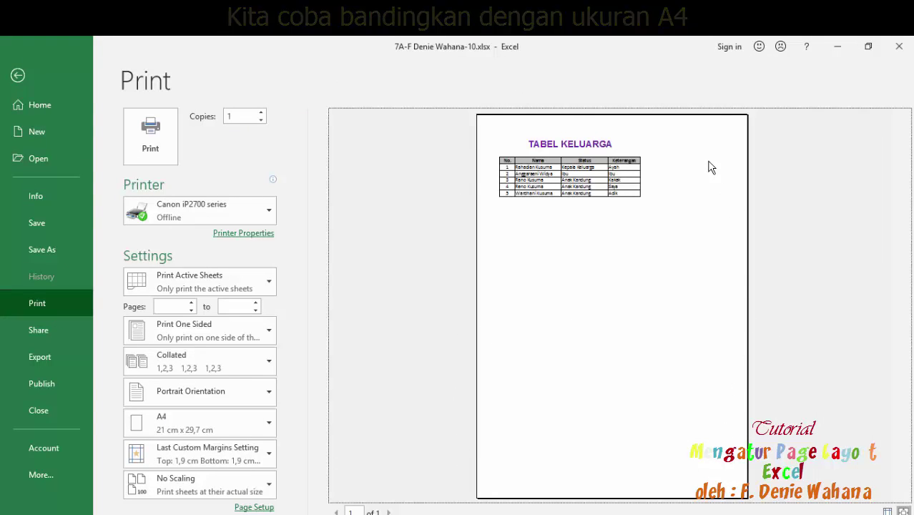
pyautogui.click(18, 76)
# - Set a Custom 210 × 330 mm printer paper via More Paper Sizes and apply it
pyautogui.click(188, 126)
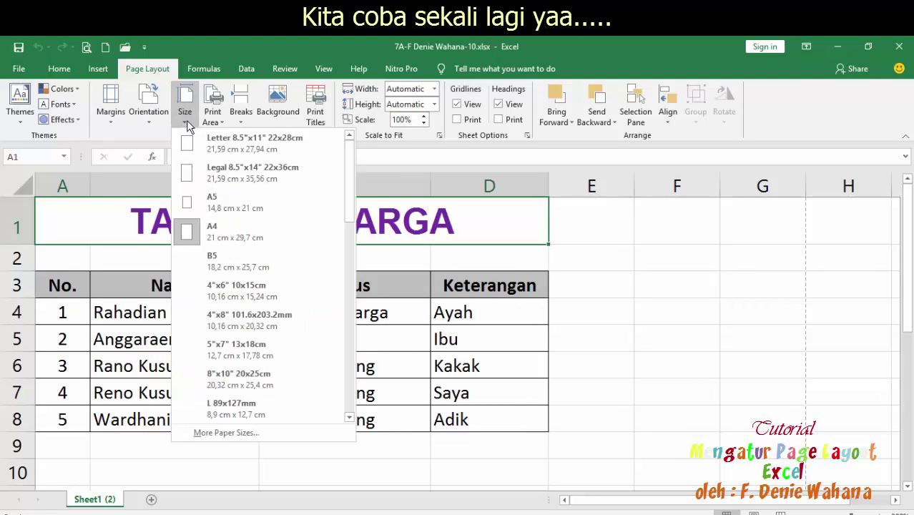
pyautogui.click(243, 433)
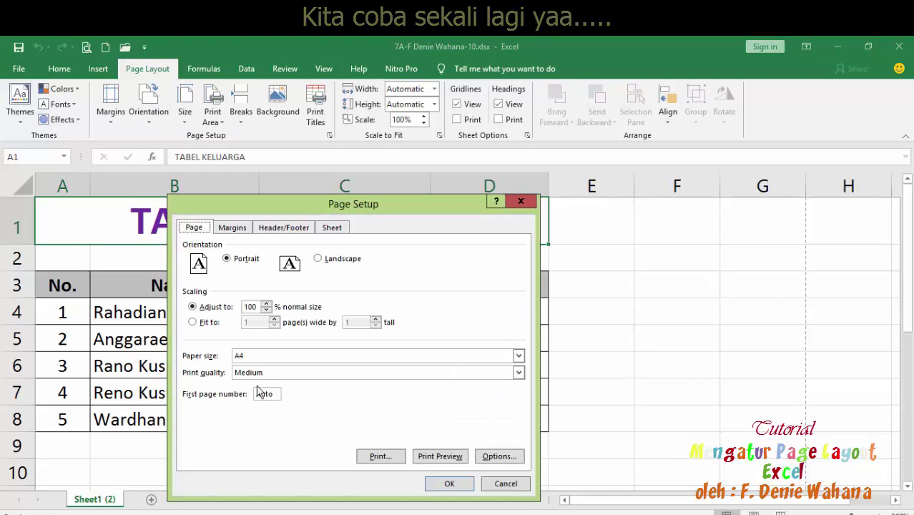
pyautogui.click(518, 356)
pyautogui.press('Escape')
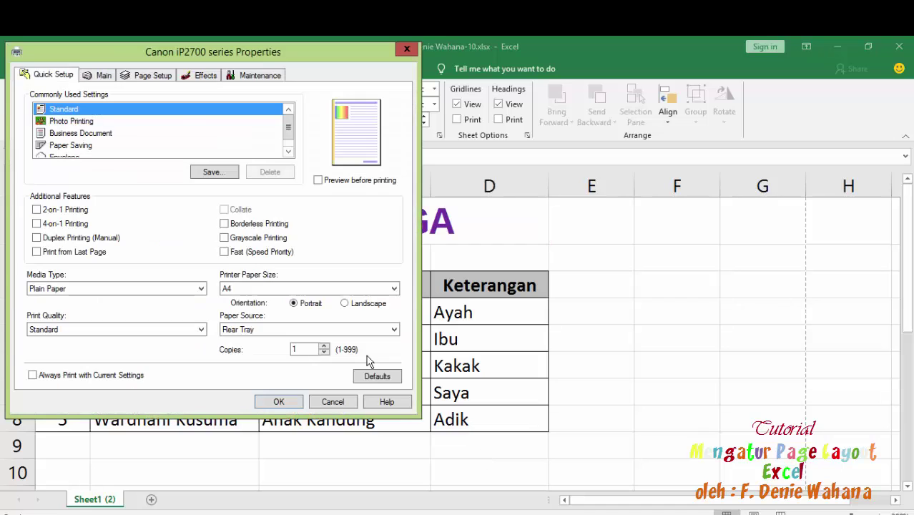
pyautogui.click(302, 289)
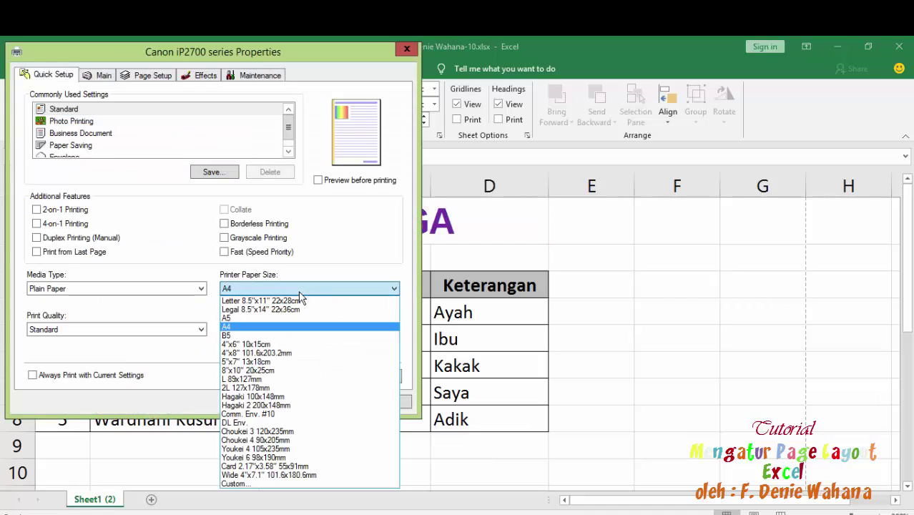
pyautogui.click(269, 485)
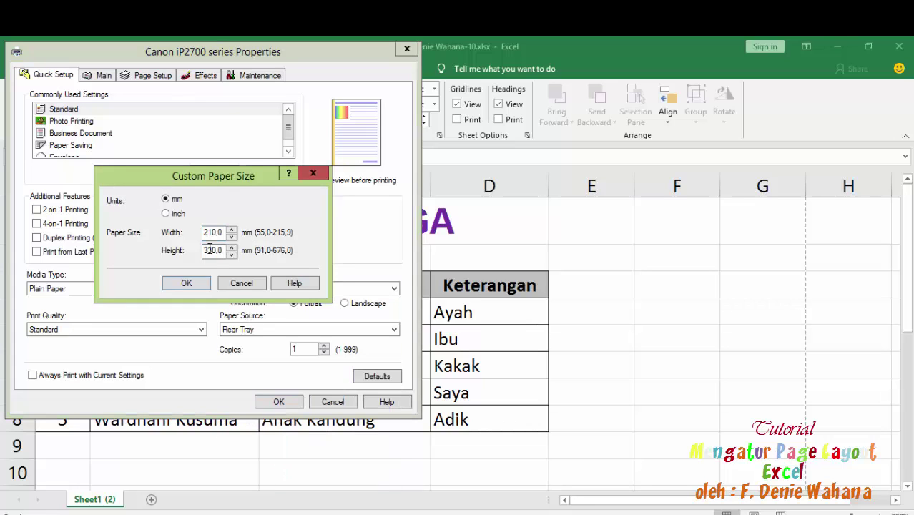
pyautogui.click(186, 283)
pyautogui.click(279, 401)
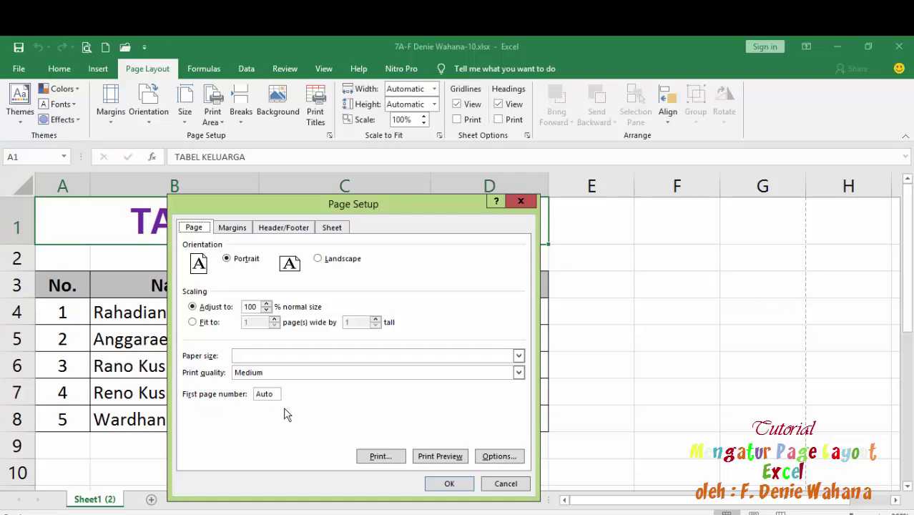
pyautogui.click(442, 483)
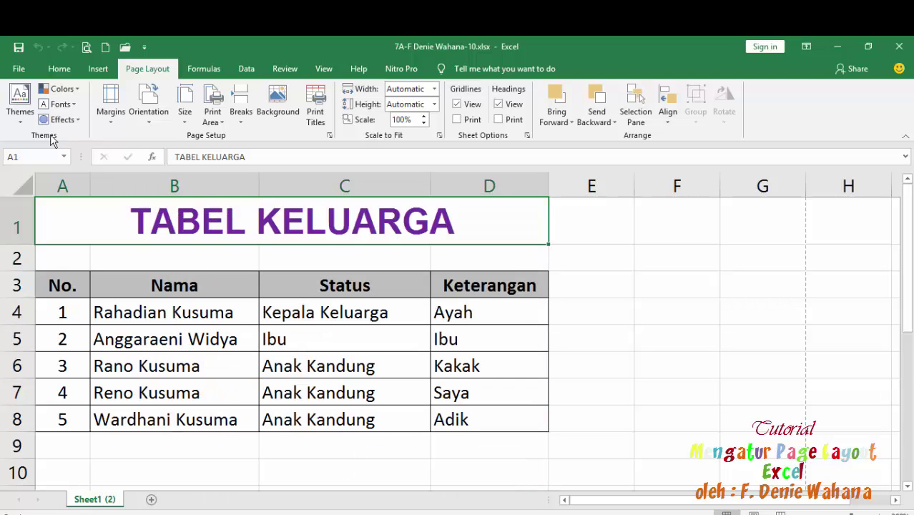
# - Check the custom-size page in the print preview, then return to the worksheet
pyautogui.click(18, 69)
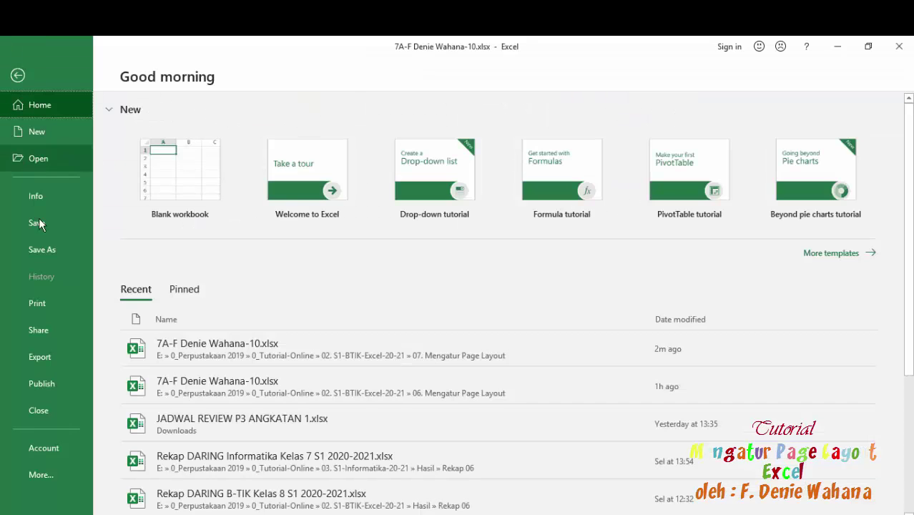
pyautogui.click(60, 309)
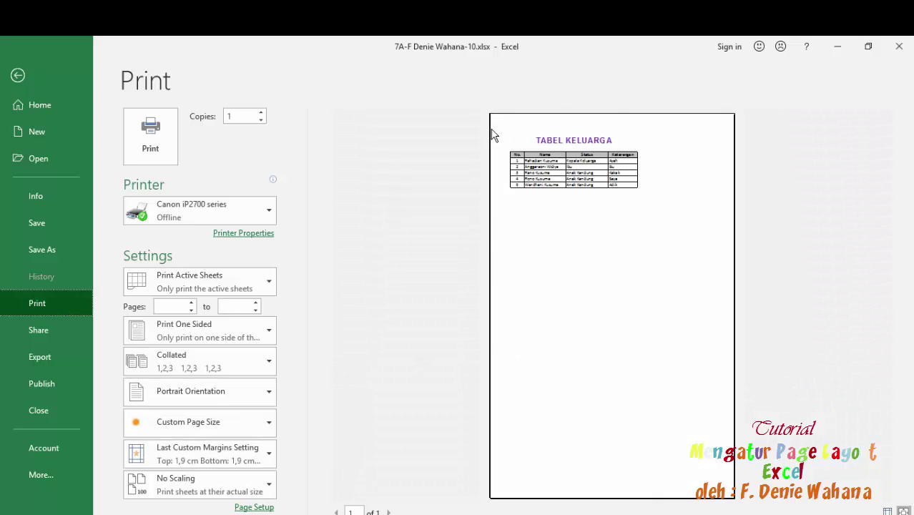
pyautogui.click(18, 75)
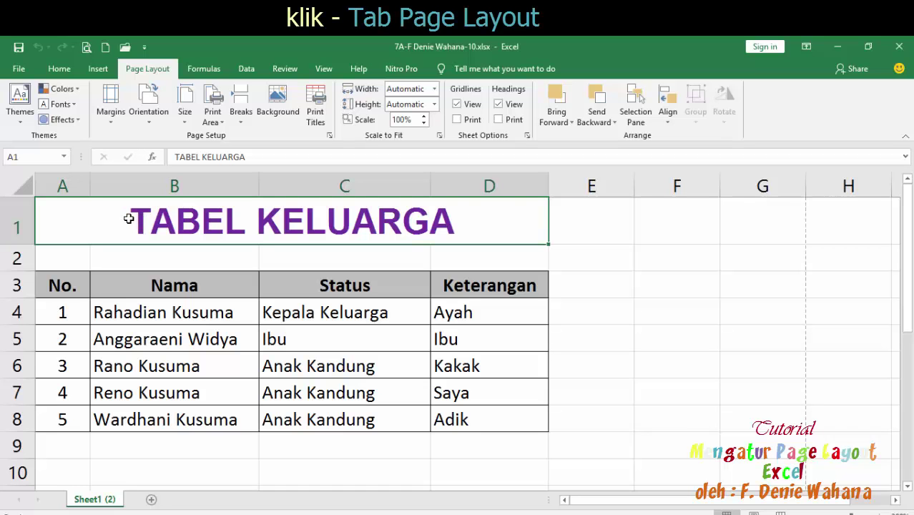
# - Change the page to Landscape and verify the one-page landscape print preview
pyautogui.click(149, 114)
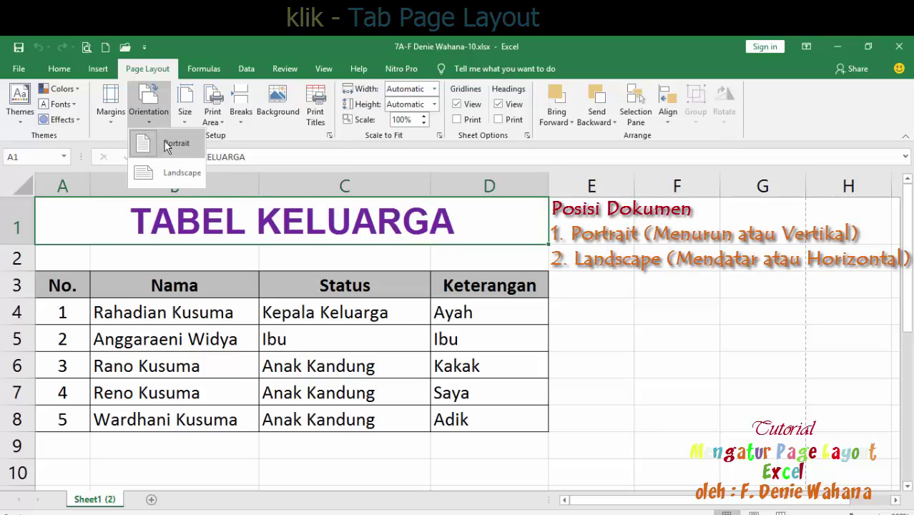
pyautogui.click(190, 177)
pyautogui.click(19, 69)
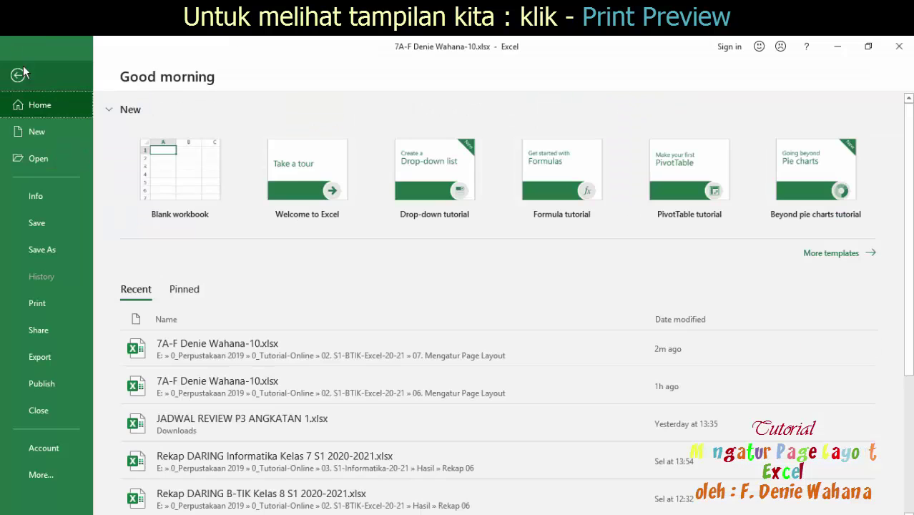
pyautogui.click(56, 305)
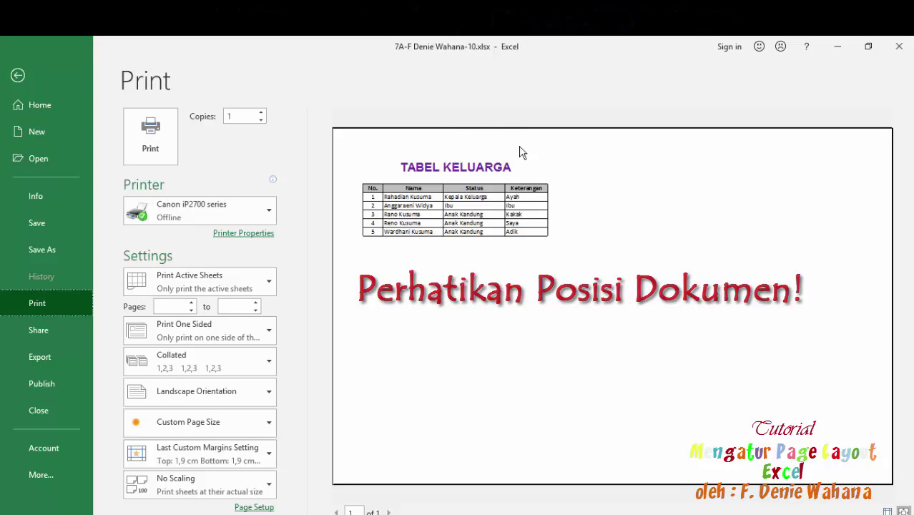
pyautogui.click(19, 79)
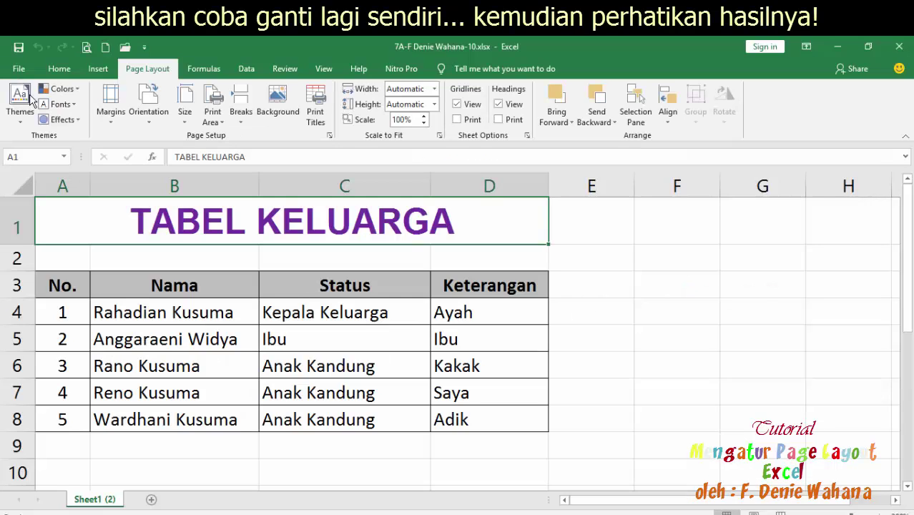
# - Restore Portrait orientation and show the Normal, Wide and Narrow margin presets
pyautogui.click(146, 121)
pyautogui.click(154, 152)
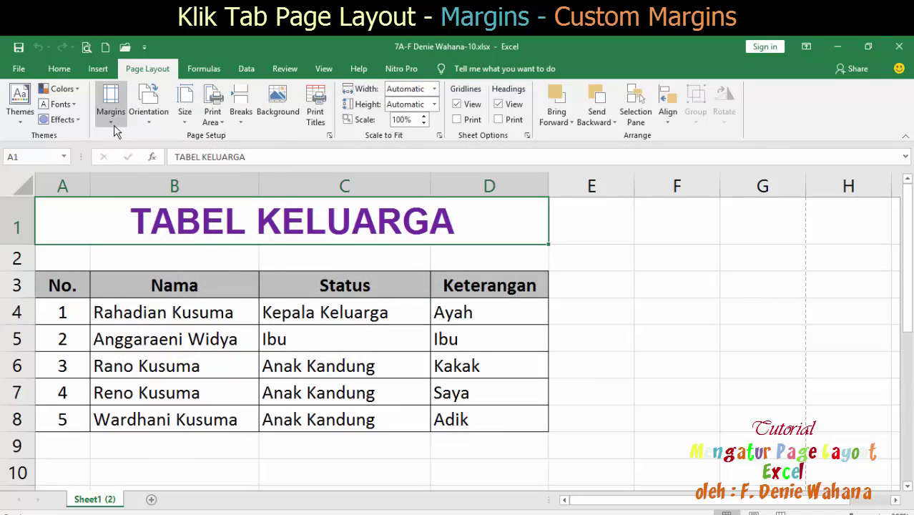
pyautogui.click(112, 121)
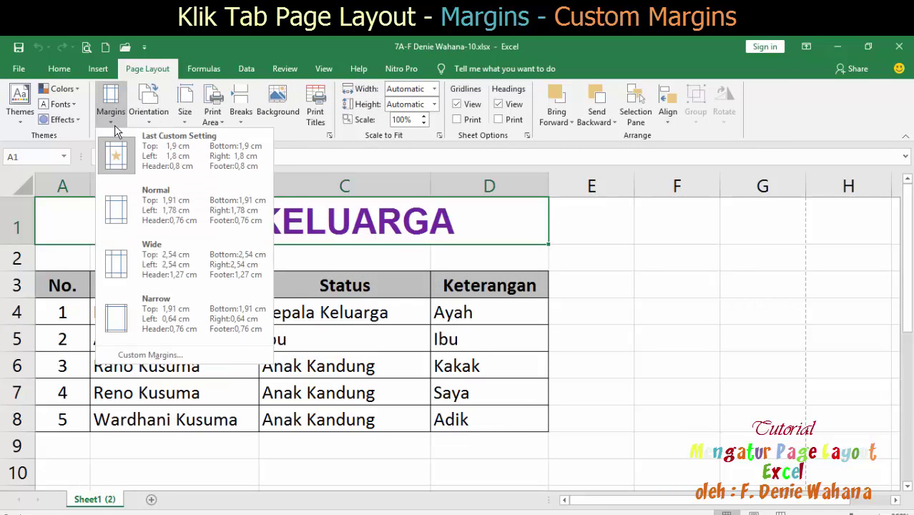
# - In Custom Margins, set top, left, bottom and right margins to 2 and apply
pyautogui.click(146, 356)
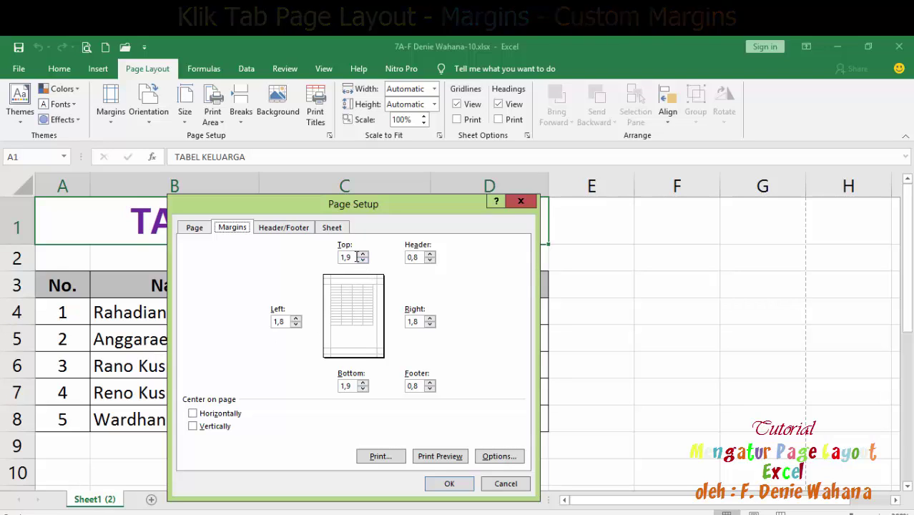
pyautogui.click(353, 256)
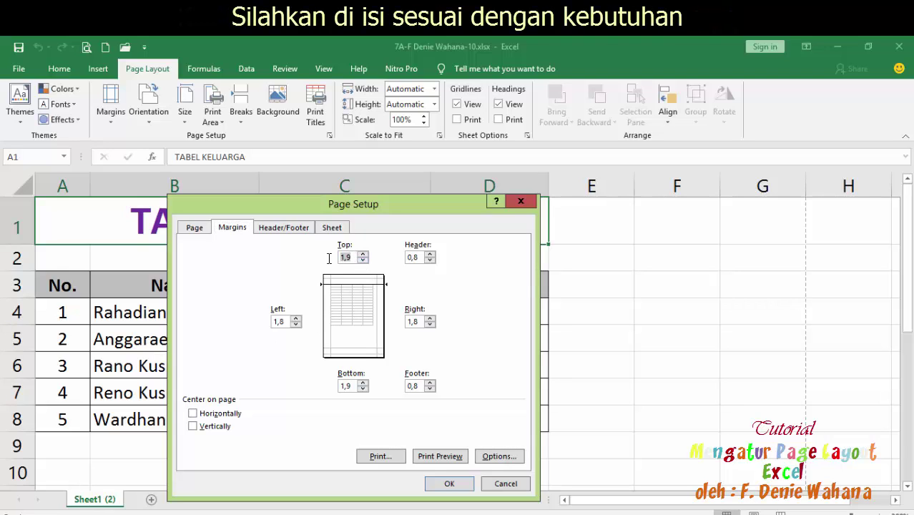
pyautogui.write('2')
pyautogui.click(279, 321)
pyautogui.write('2')
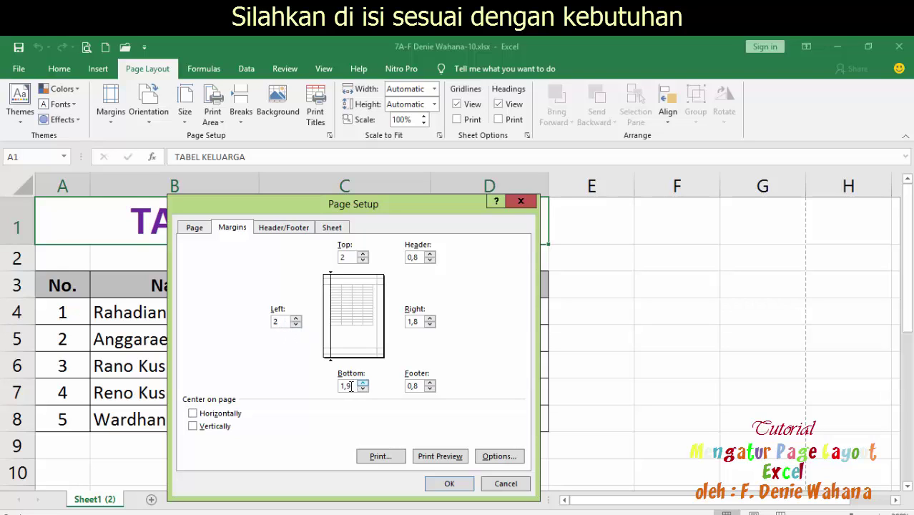
pyautogui.click(341, 386)
pyautogui.write('2')
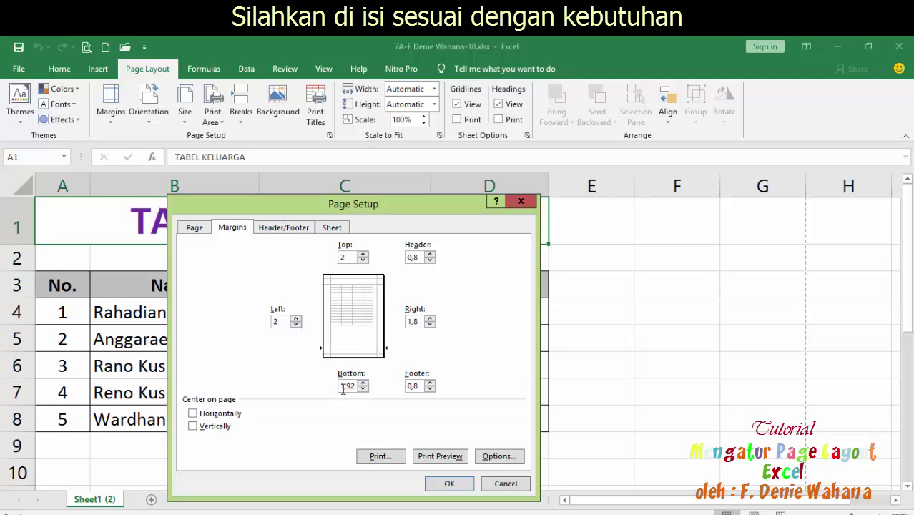
pyautogui.write('2')
pyautogui.doubleClick(412, 321)
pyautogui.write('2')
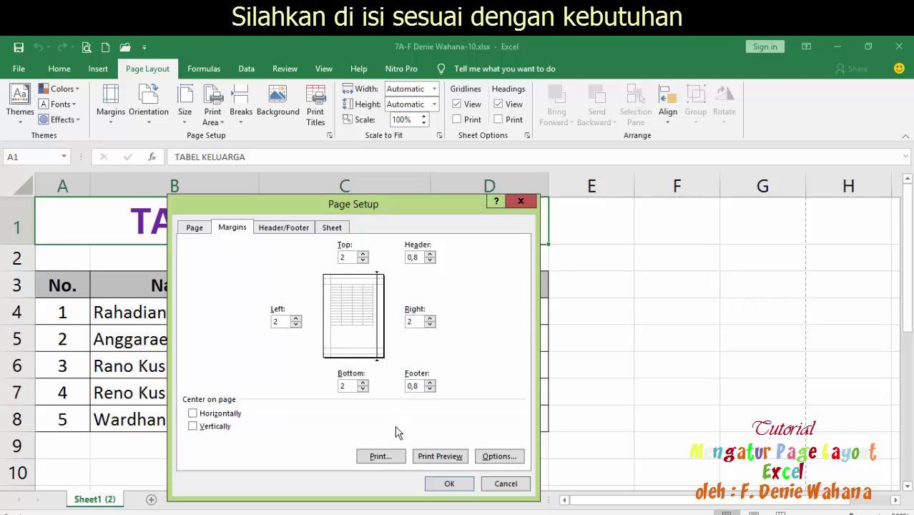
pyautogui.click(450, 486)
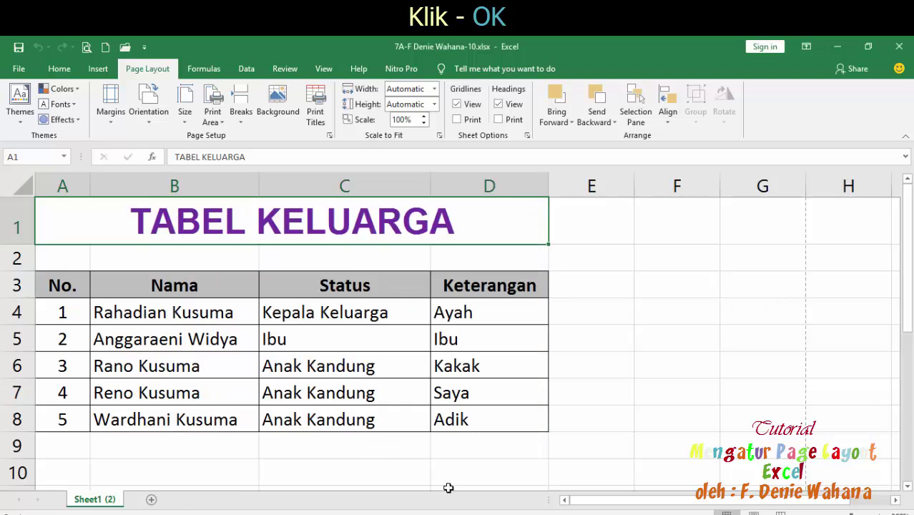
pyautogui.click(23, 70)
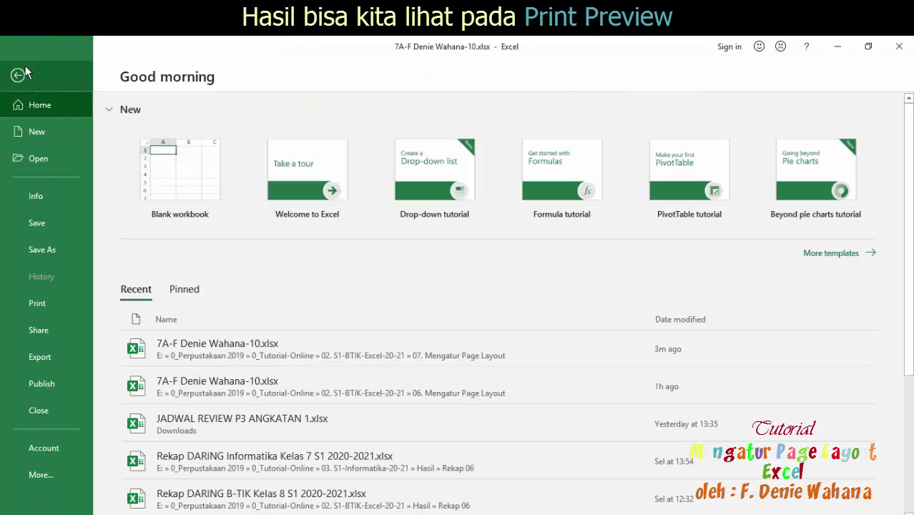
pyautogui.click(61, 303)
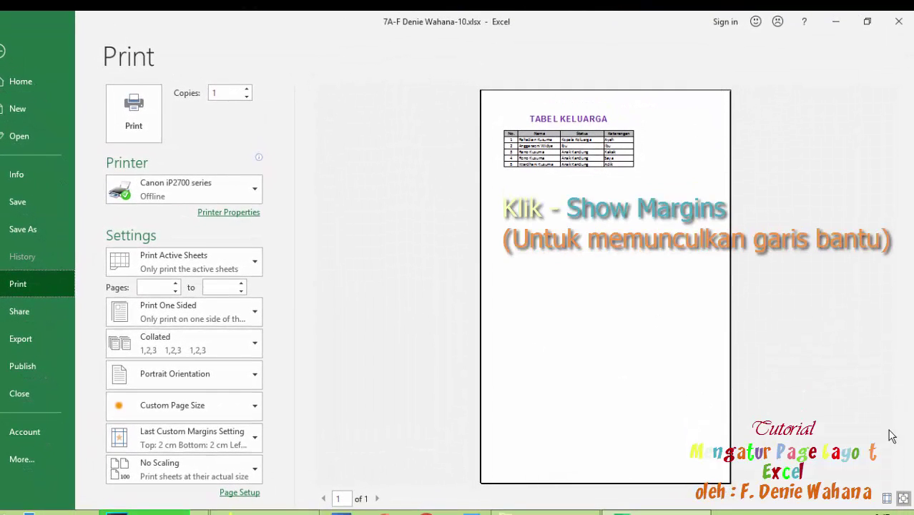
pyautogui.click(888, 500)
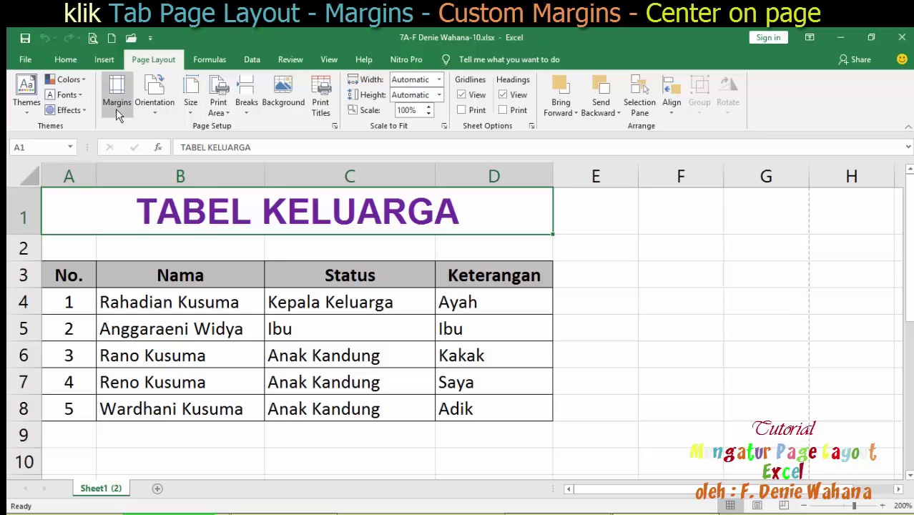
# - Tick Center on page Horizontally in Custom Margins, then bring up the File backstage
pyautogui.click(118, 113)
pyautogui.click(175, 351)
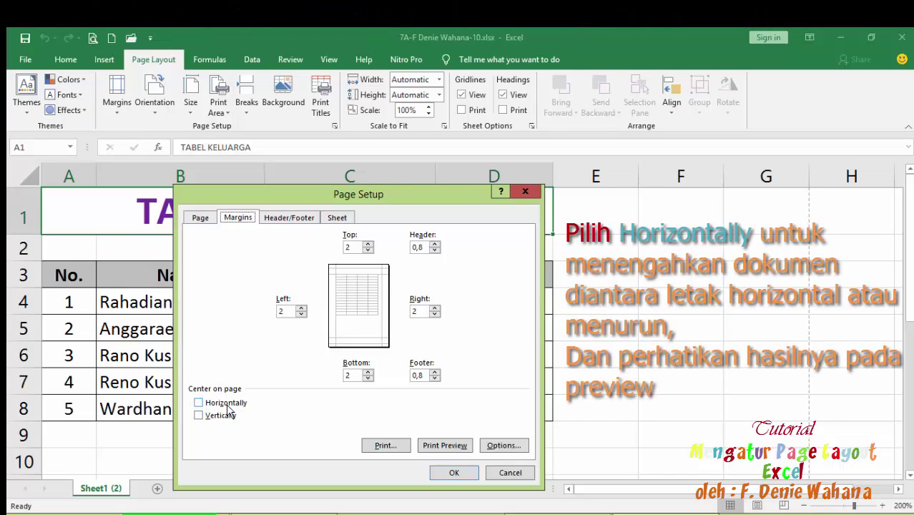
pyautogui.click(225, 403)
pyautogui.click(451, 472)
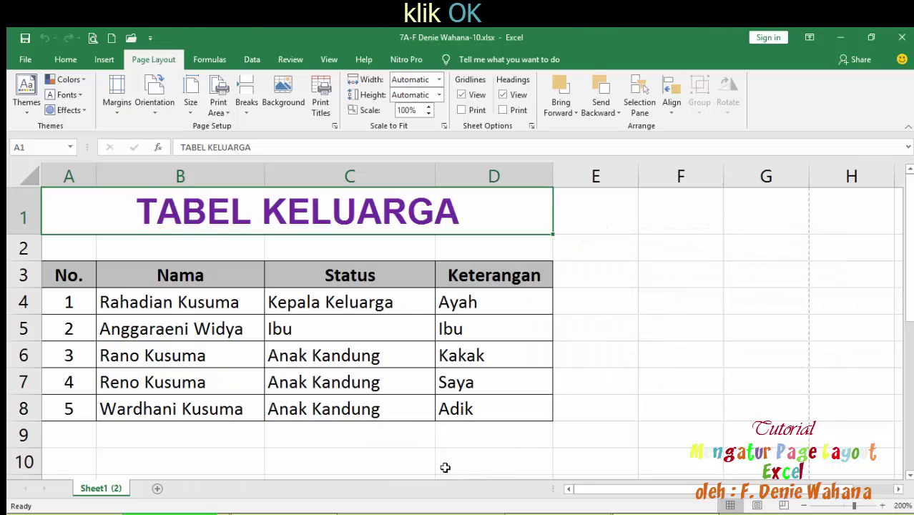
pyautogui.click(25, 59)
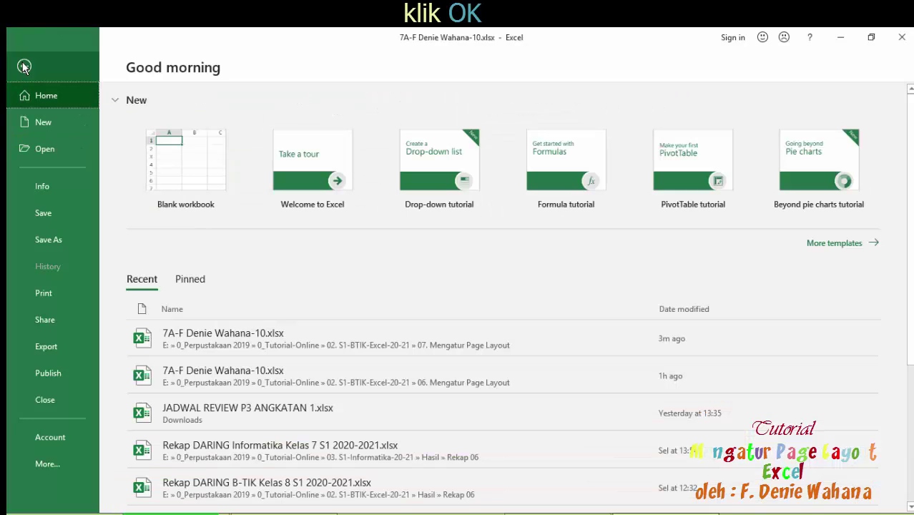
# - Open the print preview and try centering the table vertically on the page as well
pyautogui.click(52, 293)
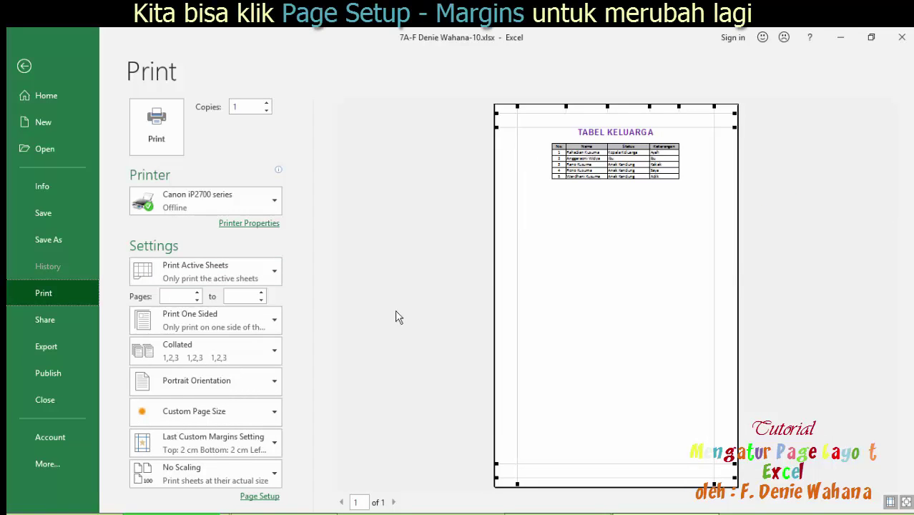
pyautogui.click(276, 497)
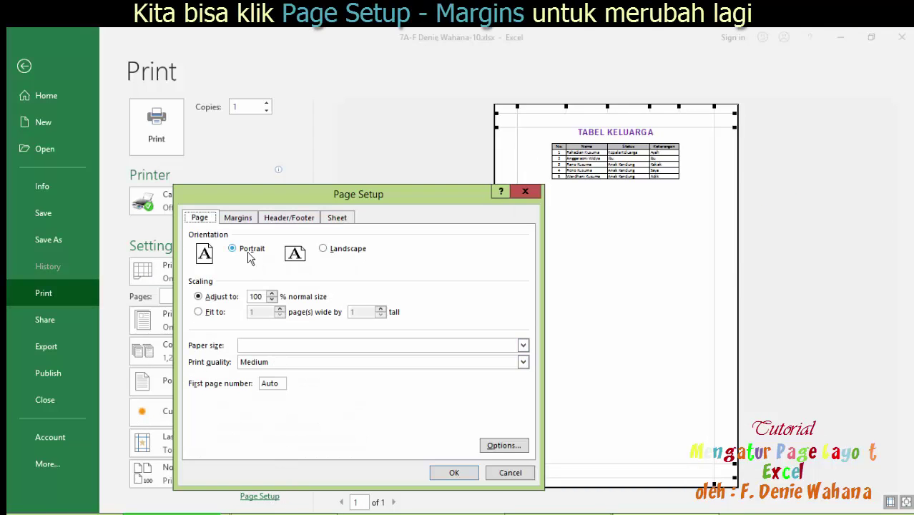
pyautogui.click(241, 219)
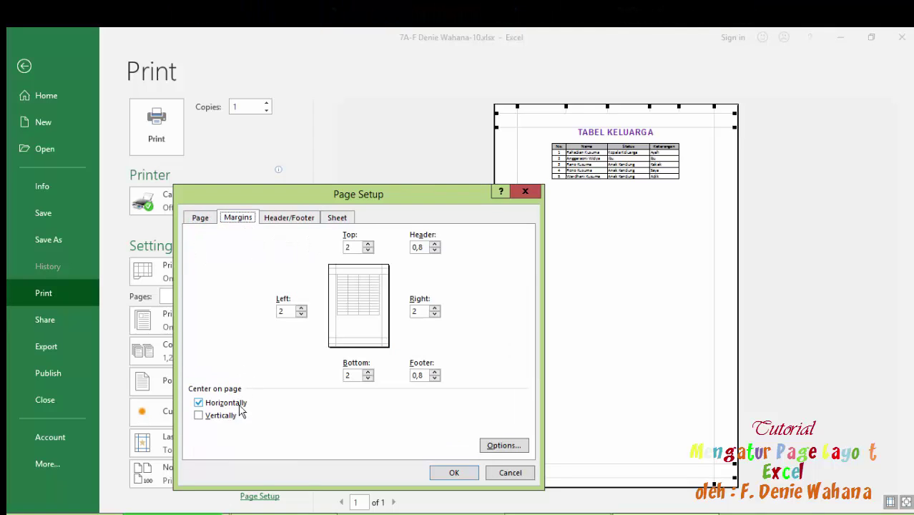
pyautogui.click(206, 417)
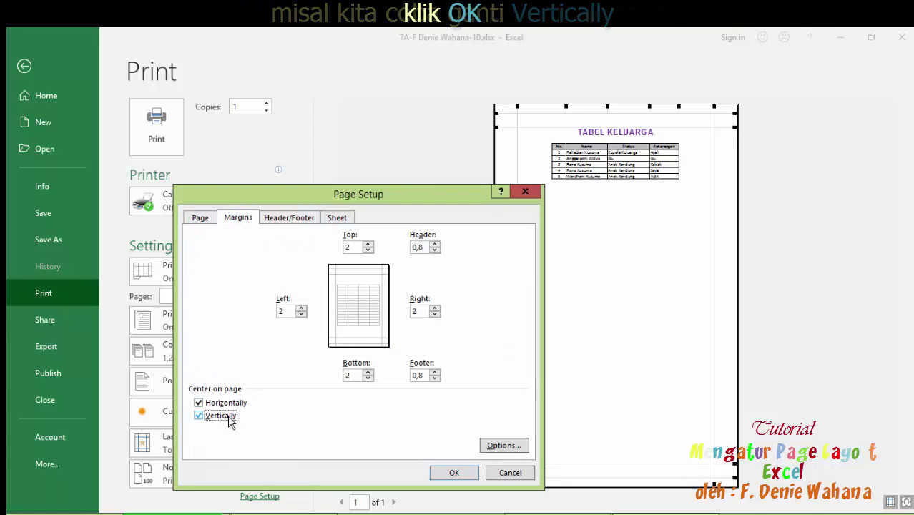
pyautogui.click(464, 475)
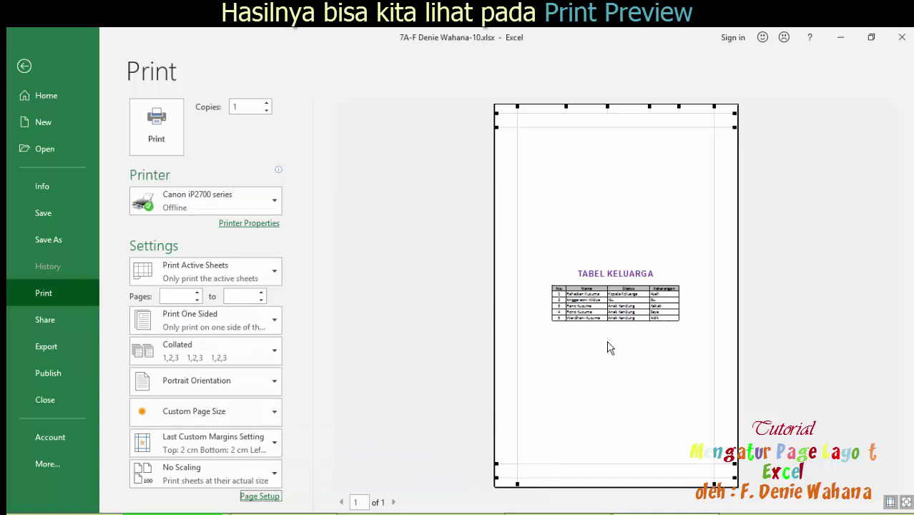
# - Switch vertical centering back off so the table sits at the page top, then return to the worksheet
pyautogui.click(261, 496)
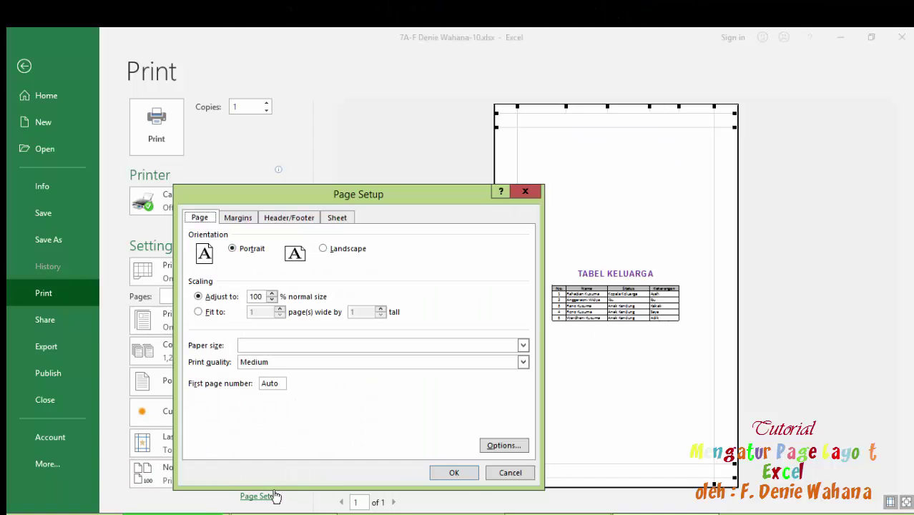
pyautogui.click(238, 218)
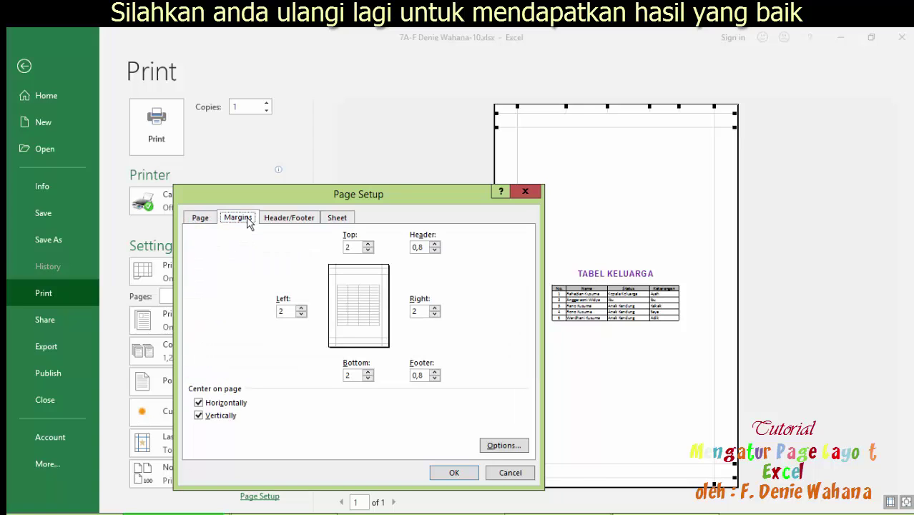
pyautogui.click(234, 419)
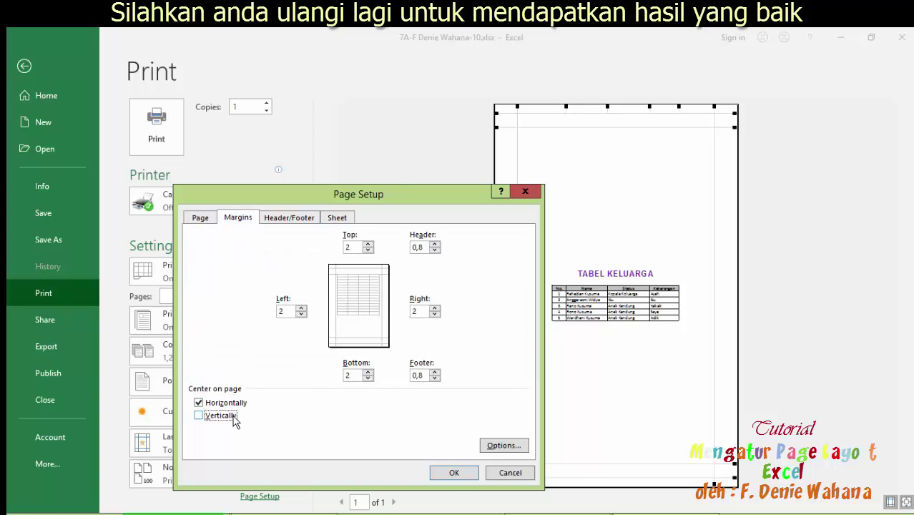
pyautogui.click(449, 472)
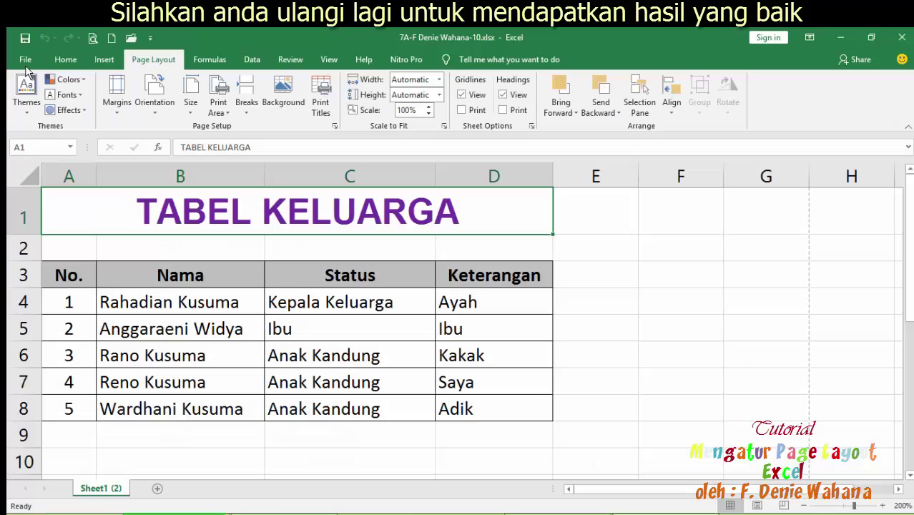
pyautogui.click(26, 67)
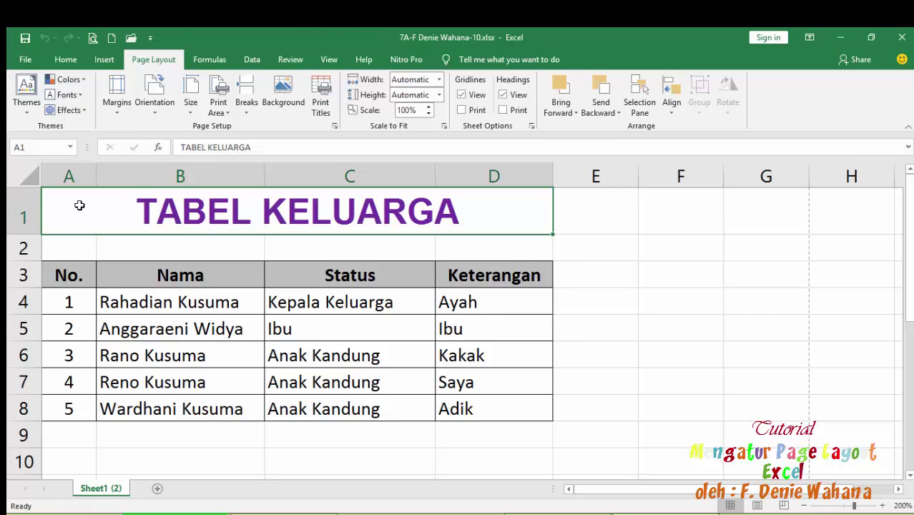
# - Drag to select the TABEL KELUARGA table range A1:D9
pyautogui.moveTo(79, 206); pyautogui.dragTo(73, 435)
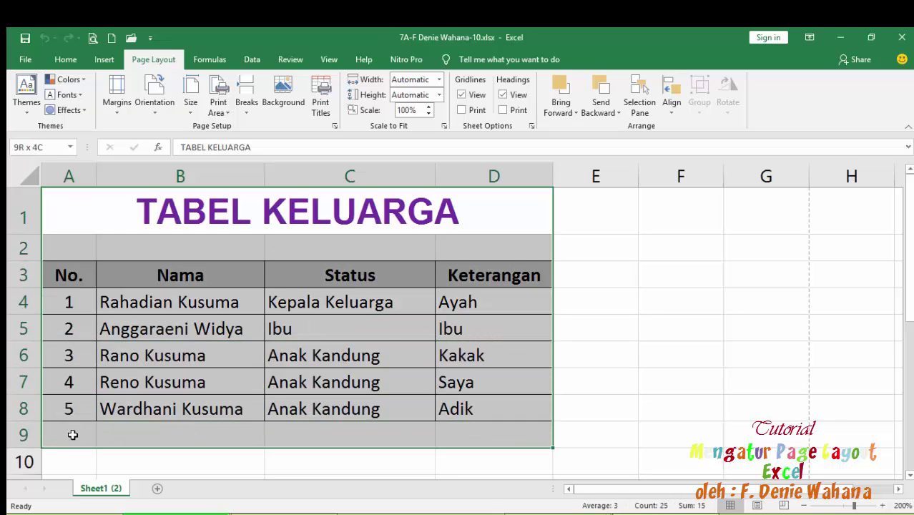
pyautogui.moveTo(73, 437); pyautogui.dragTo(68, 430)
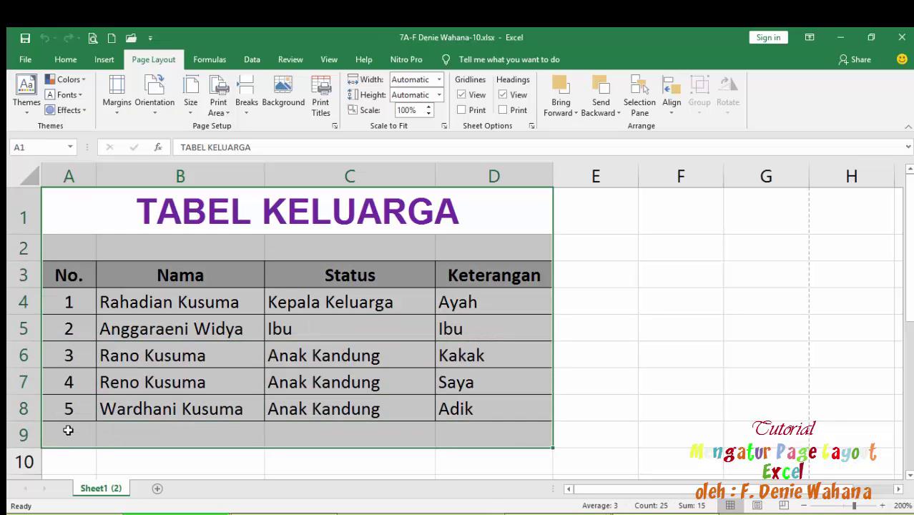